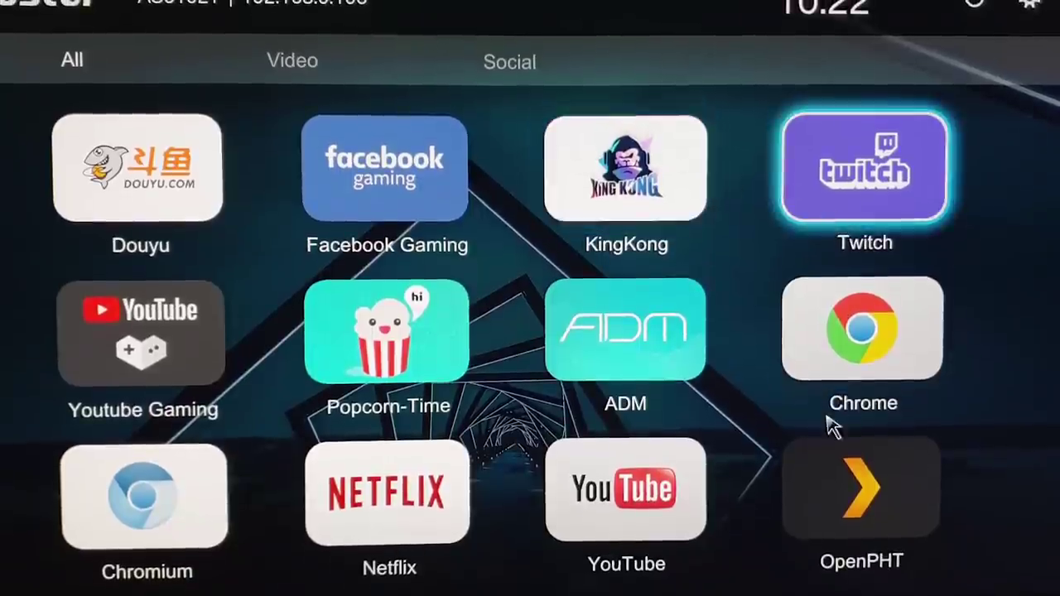
Step: Open Chrome with its Web Store shortcut and the Popcorn-Time app from the portal's home screen
click(452, 277)
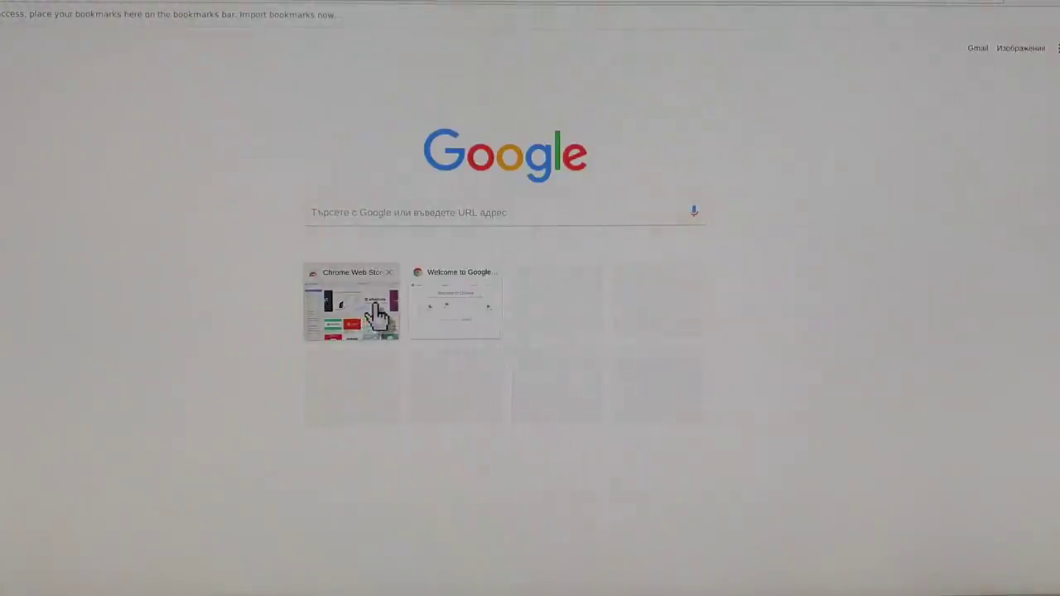
click(374, 305)
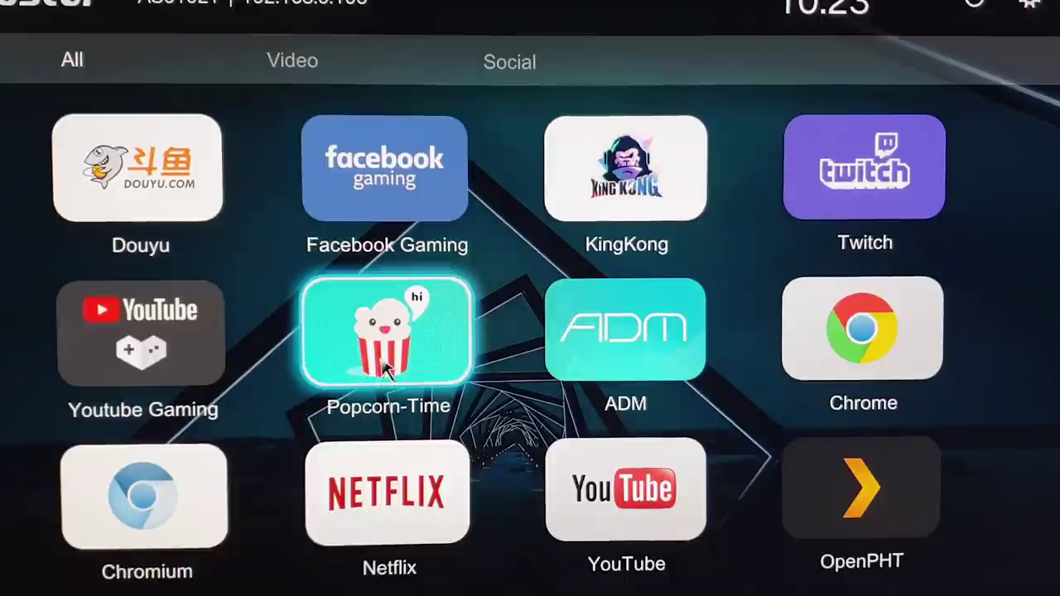
click(420, 331)
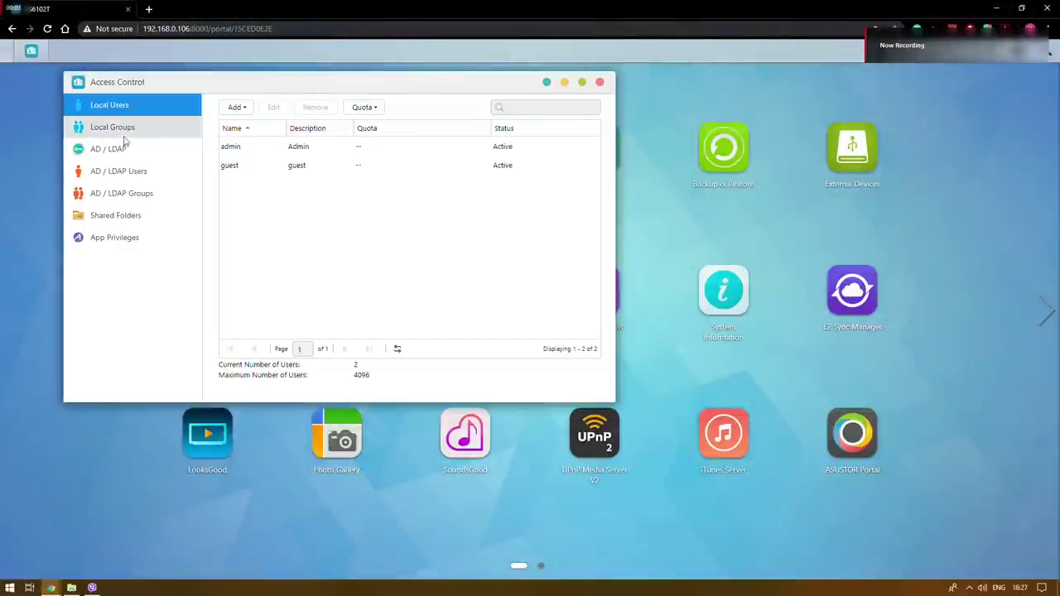
Step: Review the Access Control sections for groups, AD / LDAP users and shared folders, and close the window
click(123, 128)
click(137, 170)
click(145, 194)
click(143, 214)
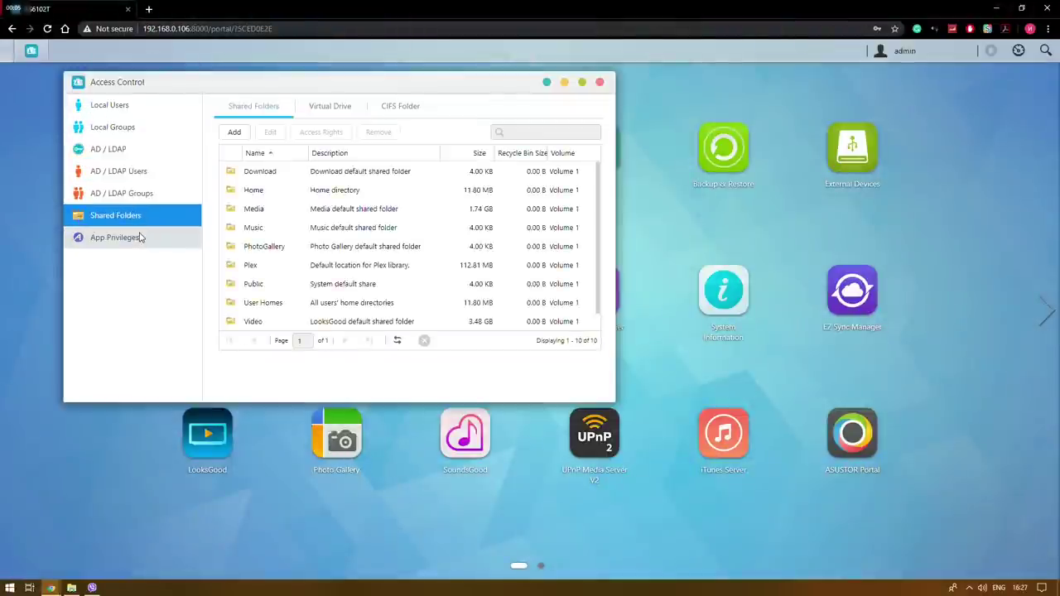
scroll(275, 232, down, 1)
click(274, 233)
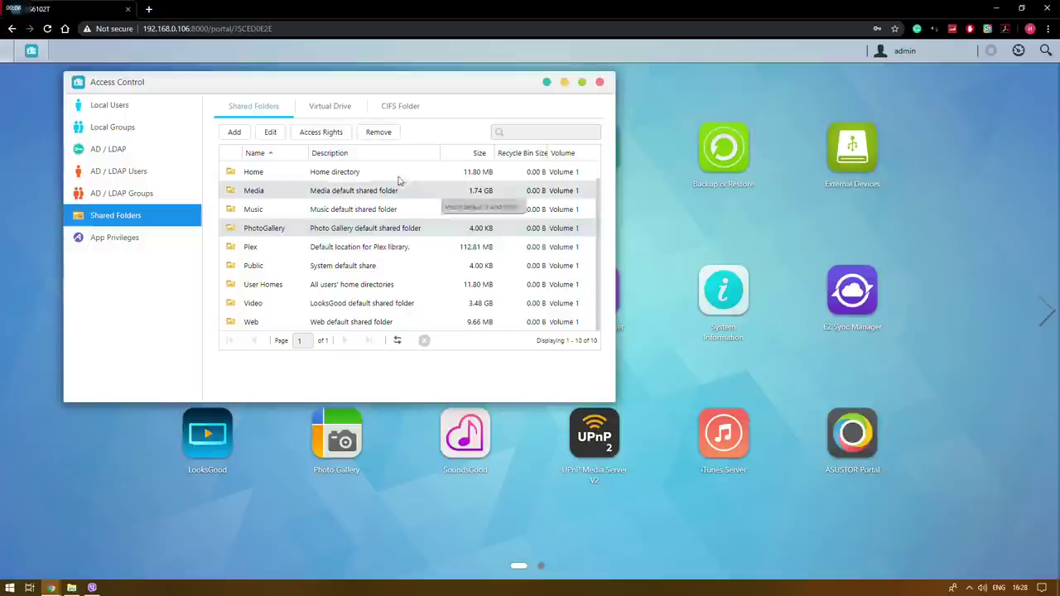
click(600, 84)
Step: Examine the CPU, Memory, Network and Disk performance graphs in Activity Monitor and close it
click(348, 152)
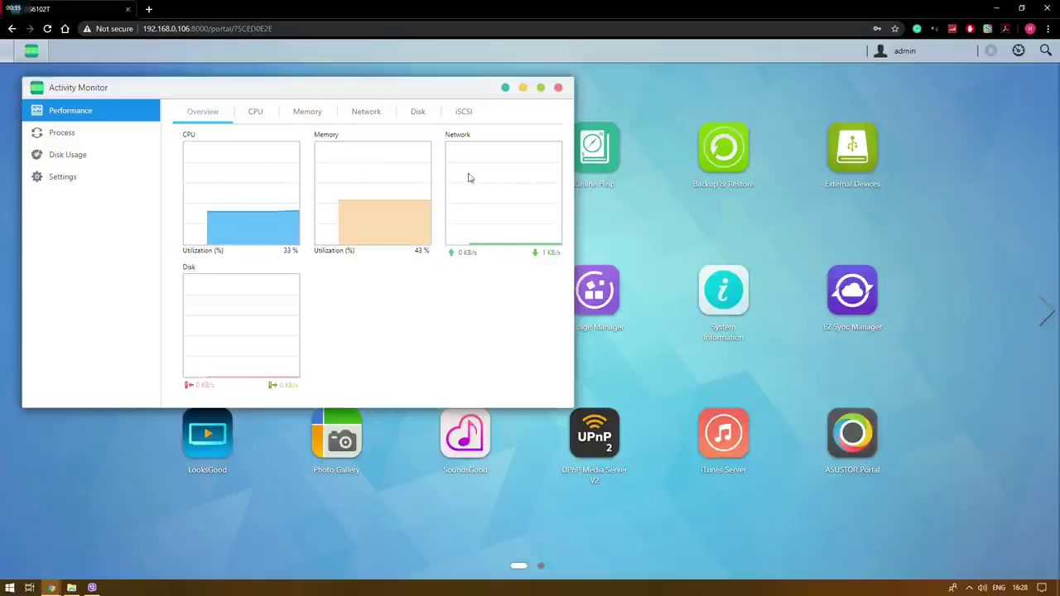
click(259, 111)
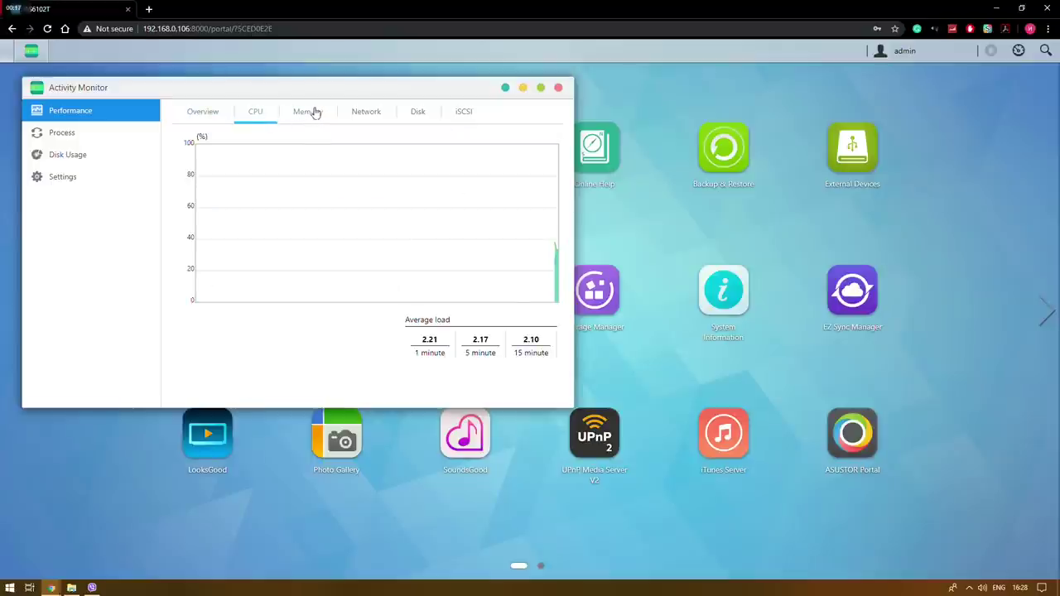
click(314, 111)
click(385, 116)
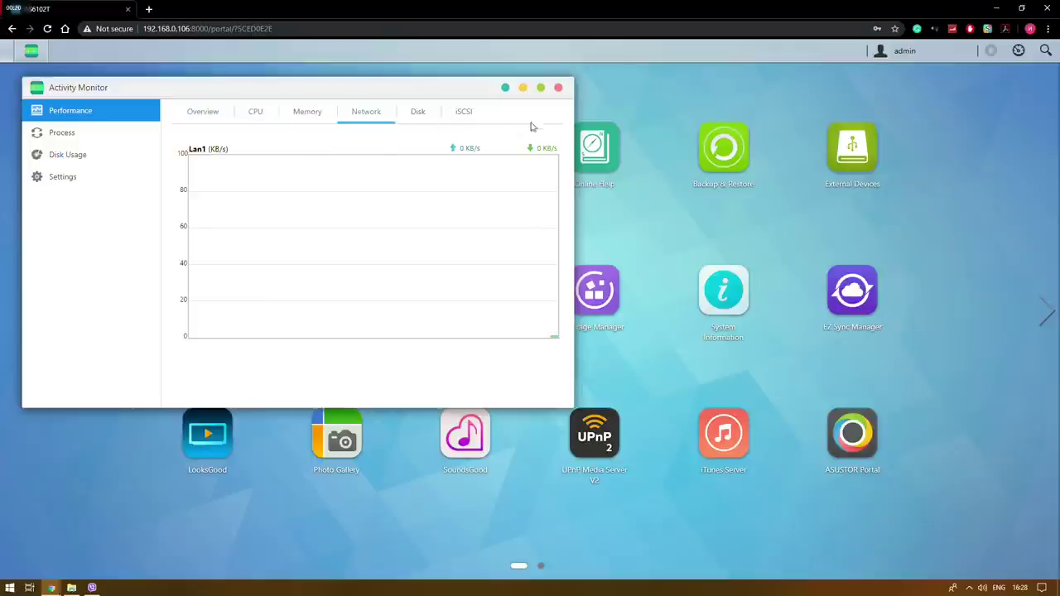
click(418, 114)
click(558, 87)
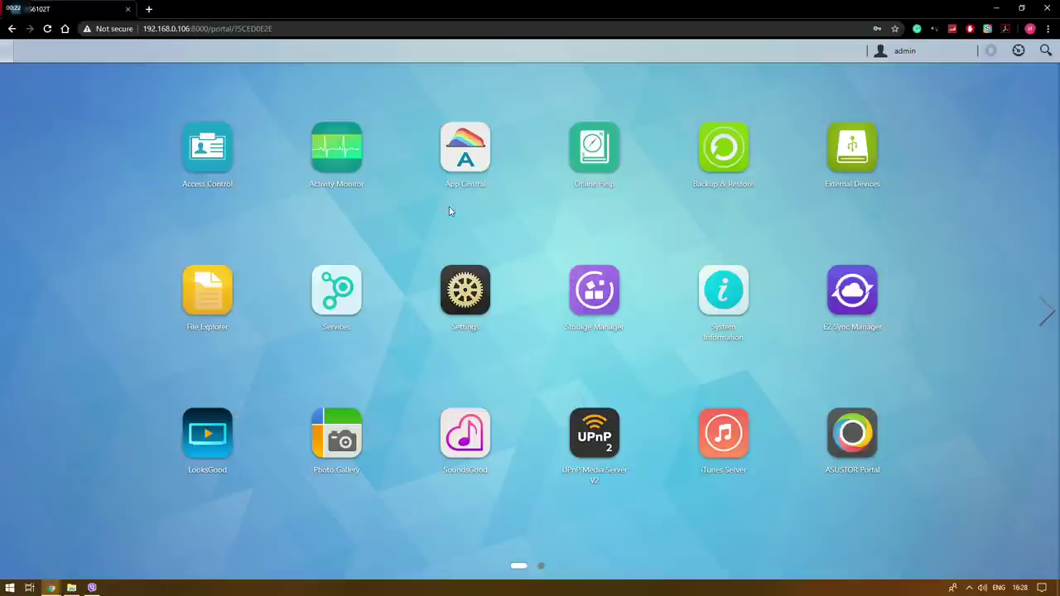
Step: Open App Central and look through the list of installed apps
click(474, 146)
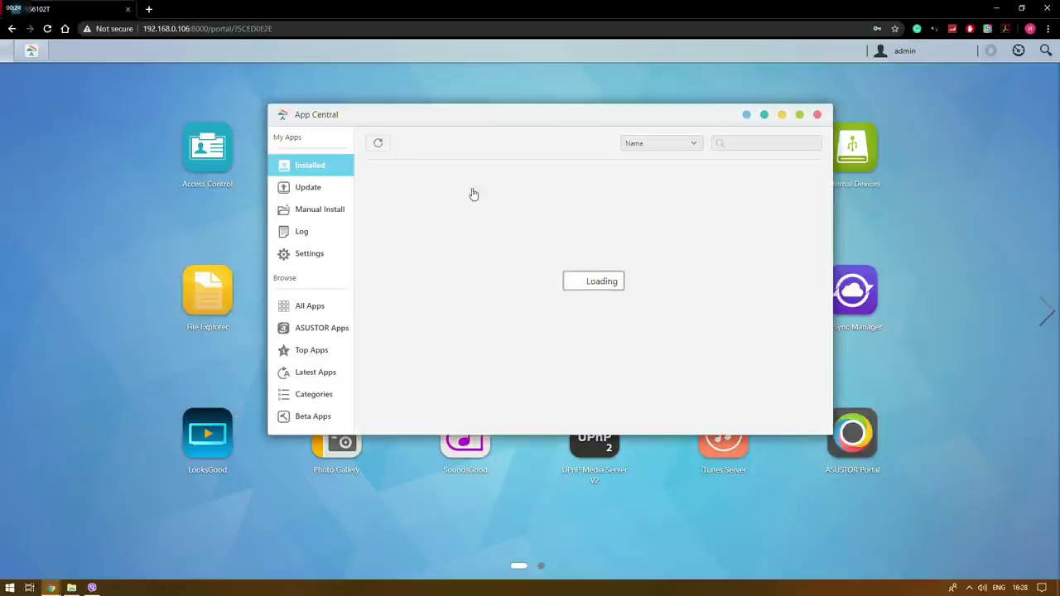
scroll(513, 208, down, 3)
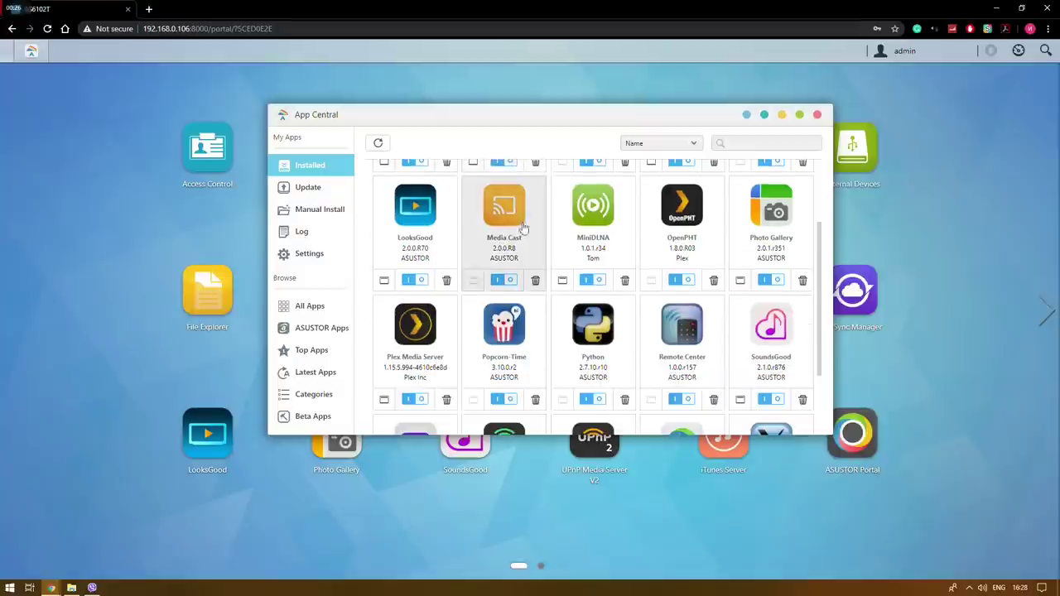
scroll(538, 249, down, 2)
scroll(613, 274, up, 4)
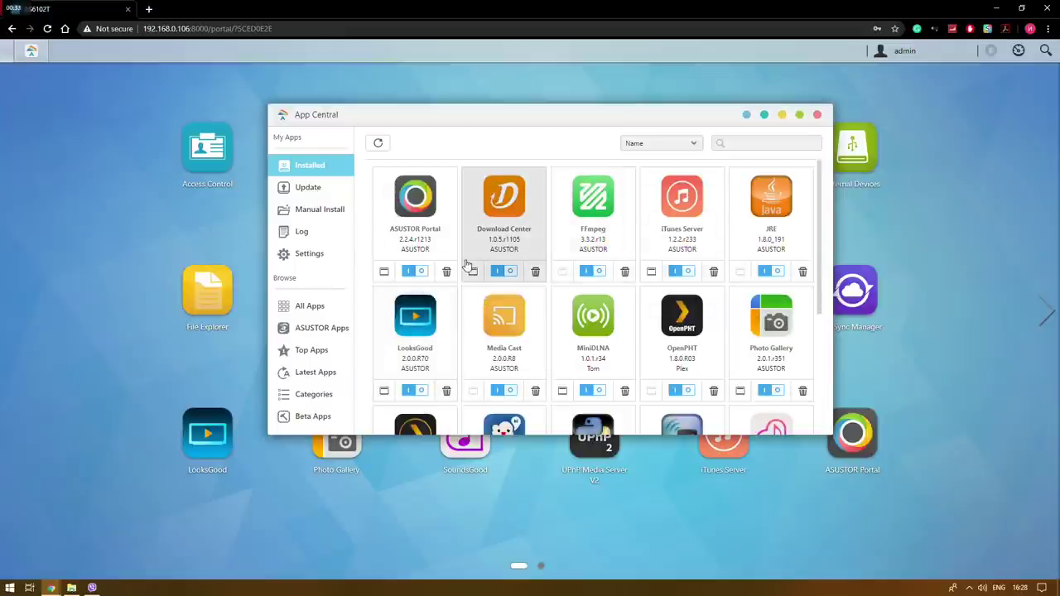
scroll(530, 271, down, 1)
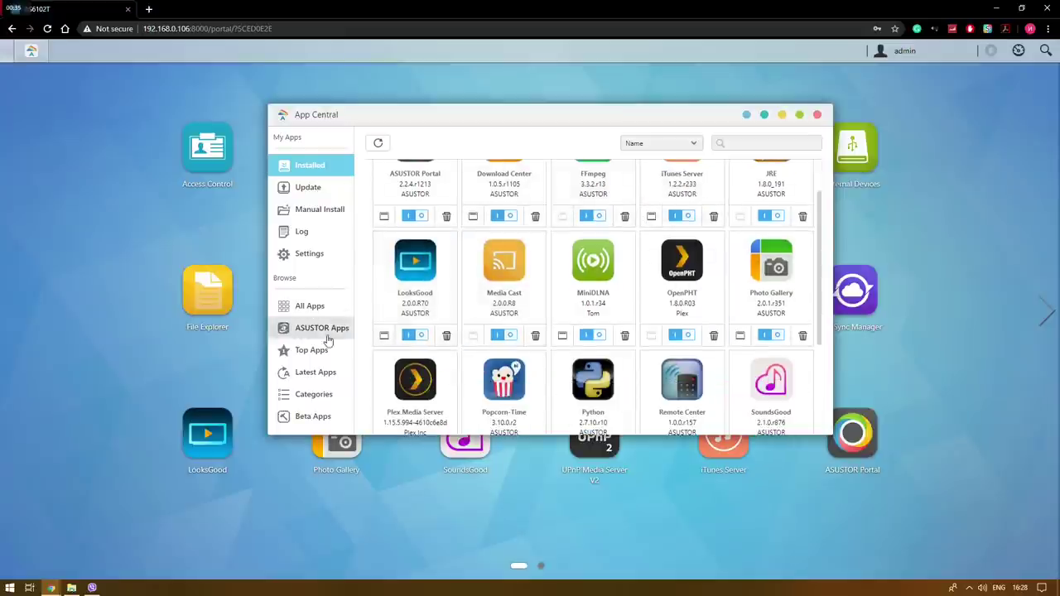
Step: Show App Central's app categories and look through the whole category list
click(315, 394)
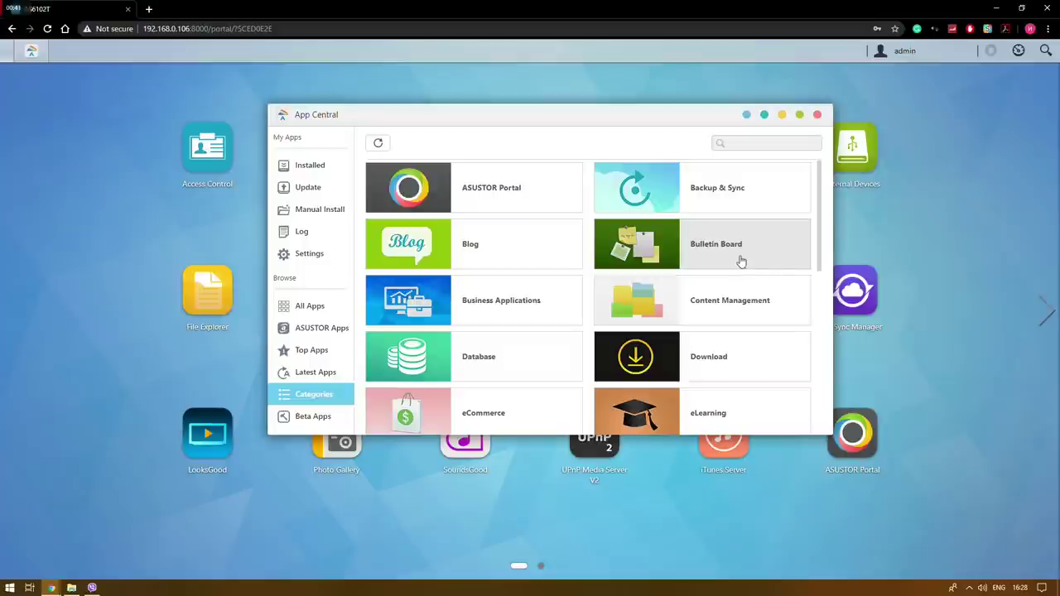
scroll(735, 315, down, 1)
scroll(729, 310, up, 1)
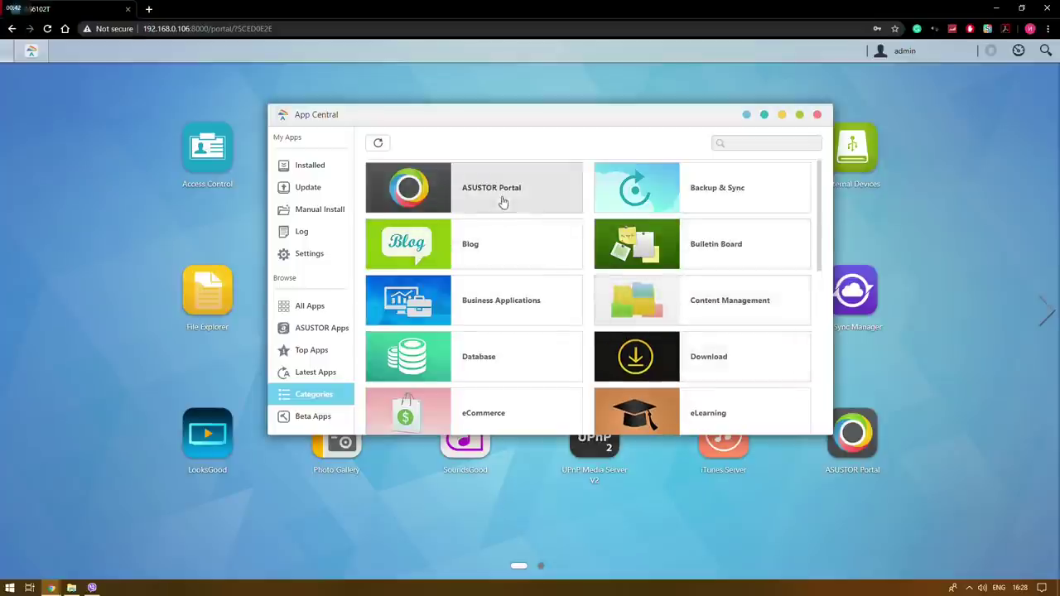
scroll(537, 310, down, 4)
scroll(539, 324, up, 4)
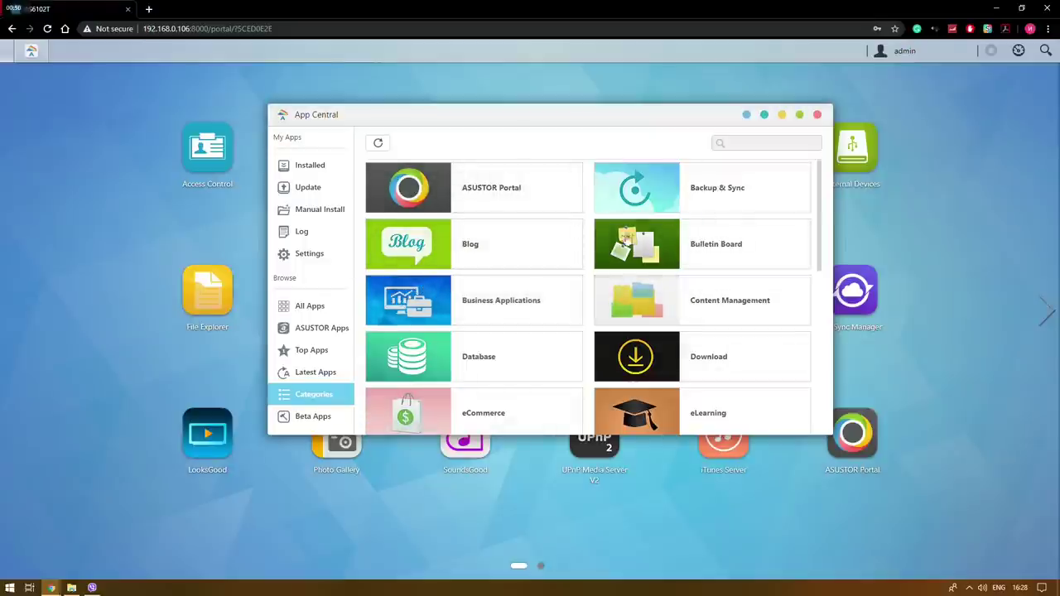
Step: Examine the apps offered in the ASUSTOR Portal category and return to the category list
click(532, 202)
scroll(627, 248, down, 5)
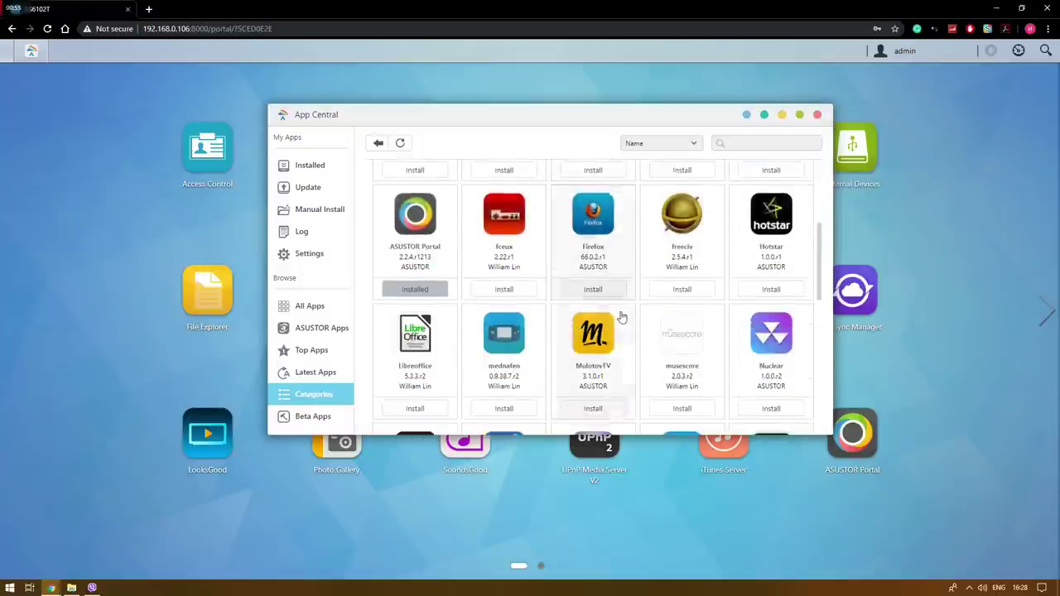
scroll(622, 315, down, 4)
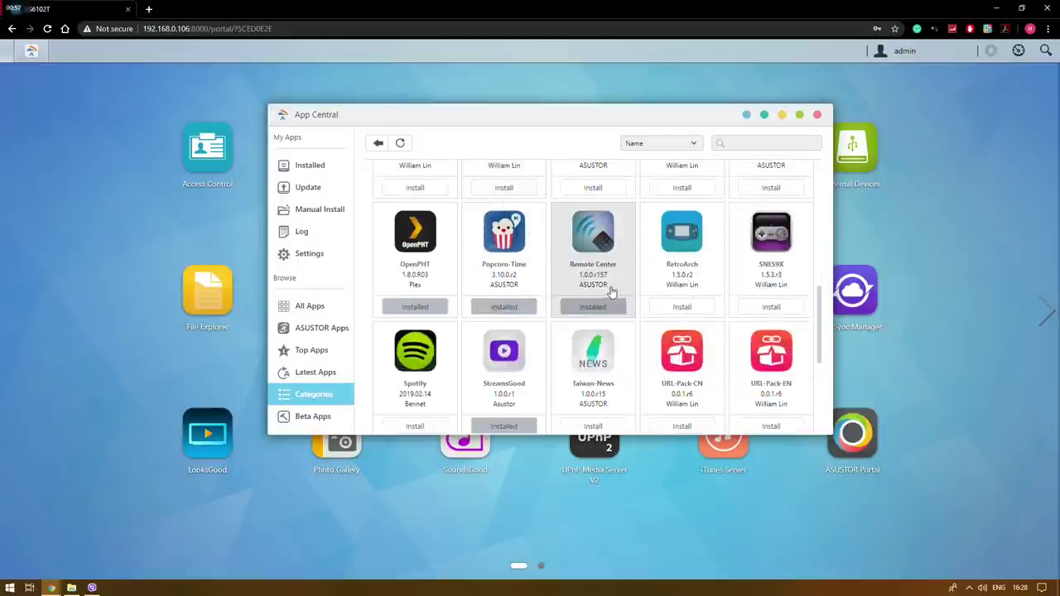
scroll(580, 371, down, 1)
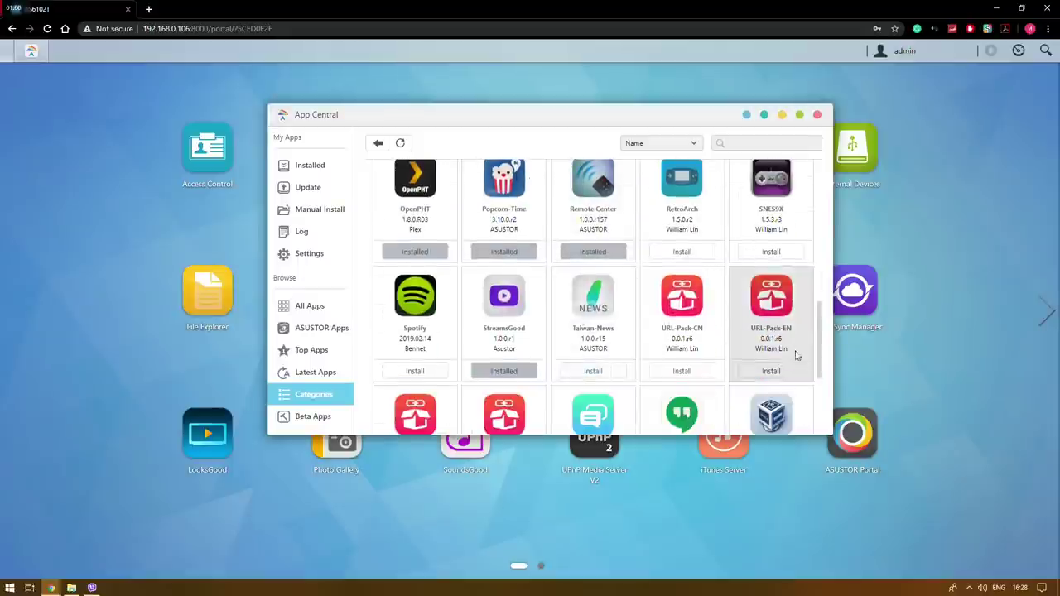
scroll(554, 366, down, 3)
scroll(580, 348, down, 1)
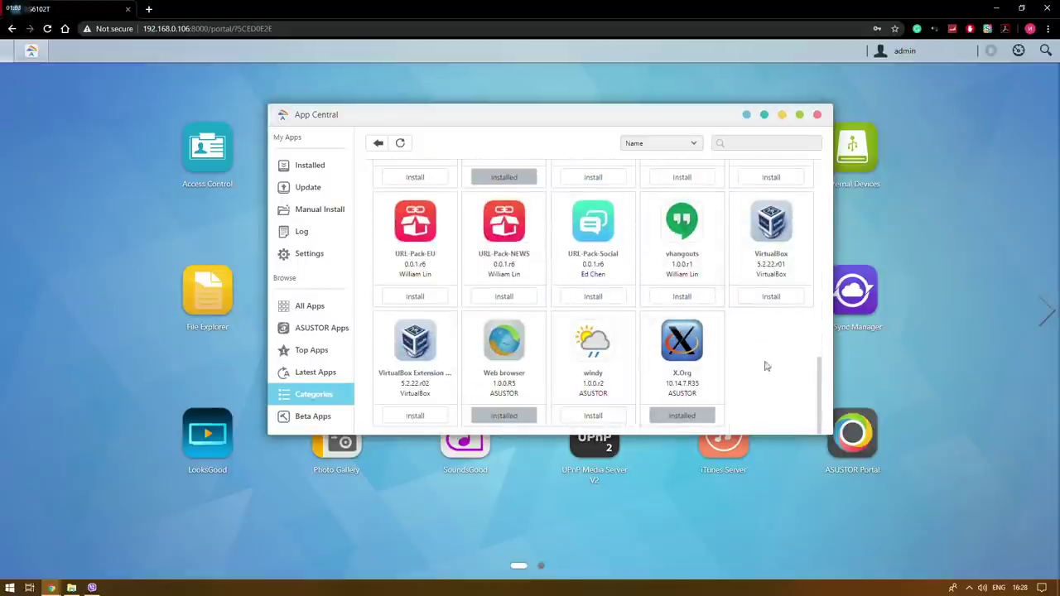
scroll(722, 240, up, 2)
scroll(803, 364, up, 10)
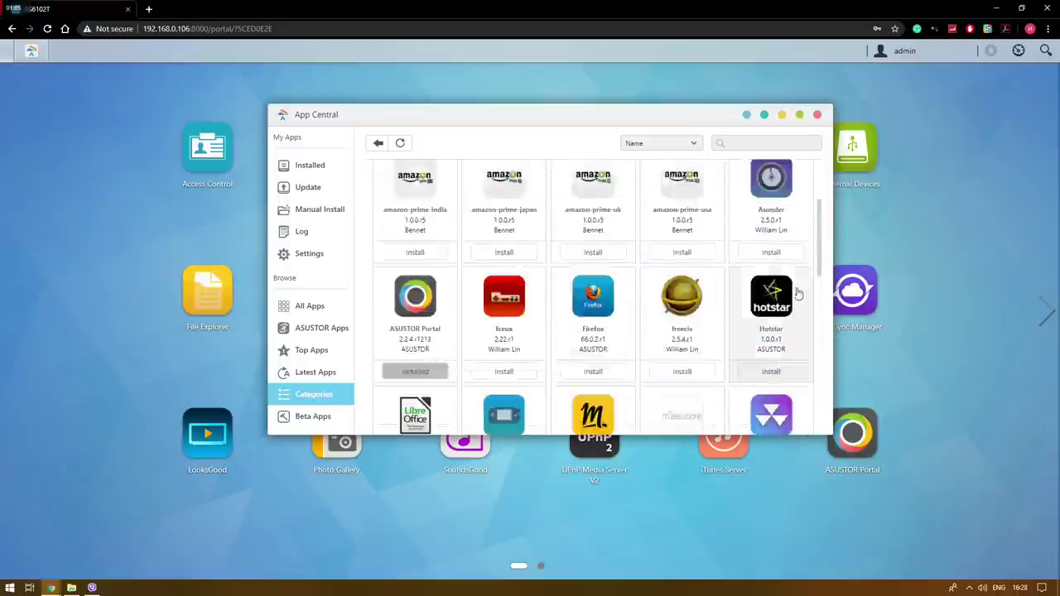
click(378, 145)
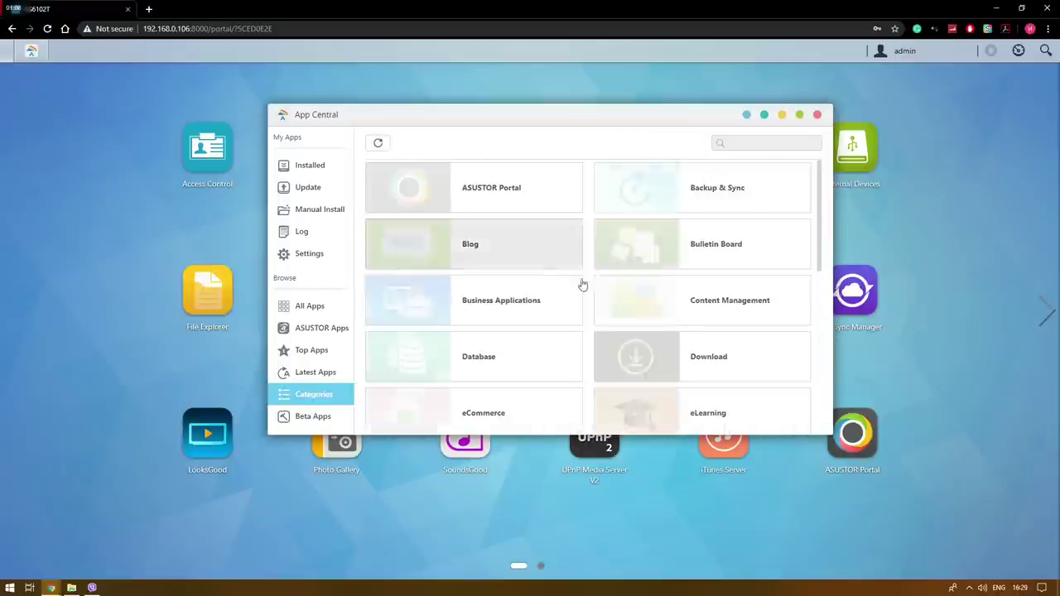
Step: Look through the apps in the Backup & Sync category and return to the category list
click(701, 206)
scroll(725, 374, down, 2)
scroll(725, 374, down, 2)
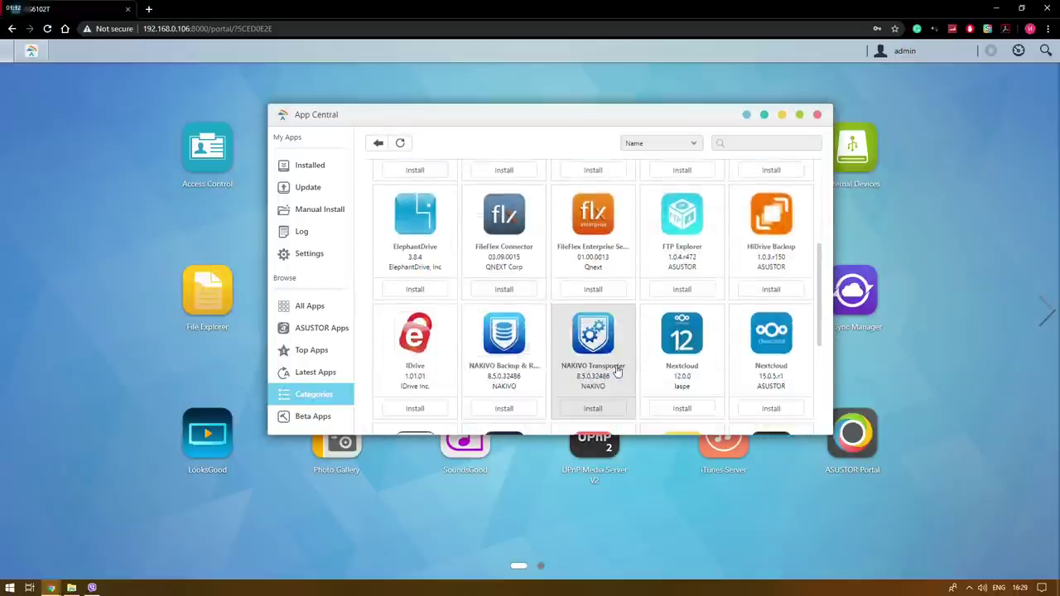
scroll(546, 372, up, 4)
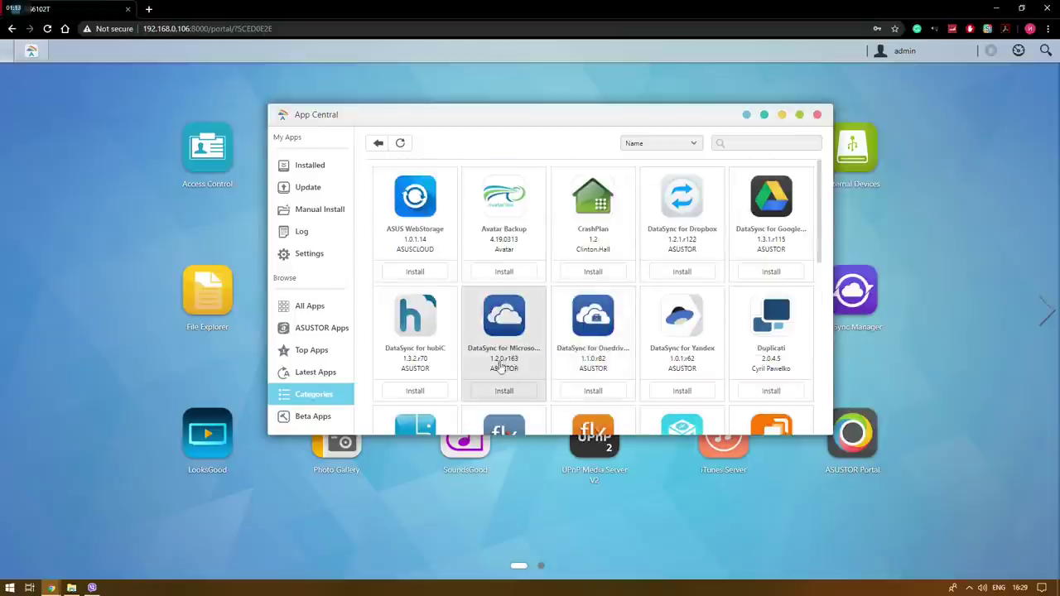
click(377, 144)
Step: View the apps in the media server category and the office and business category, returning to the category list
scroll(716, 371, down, 2)
click(466, 359)
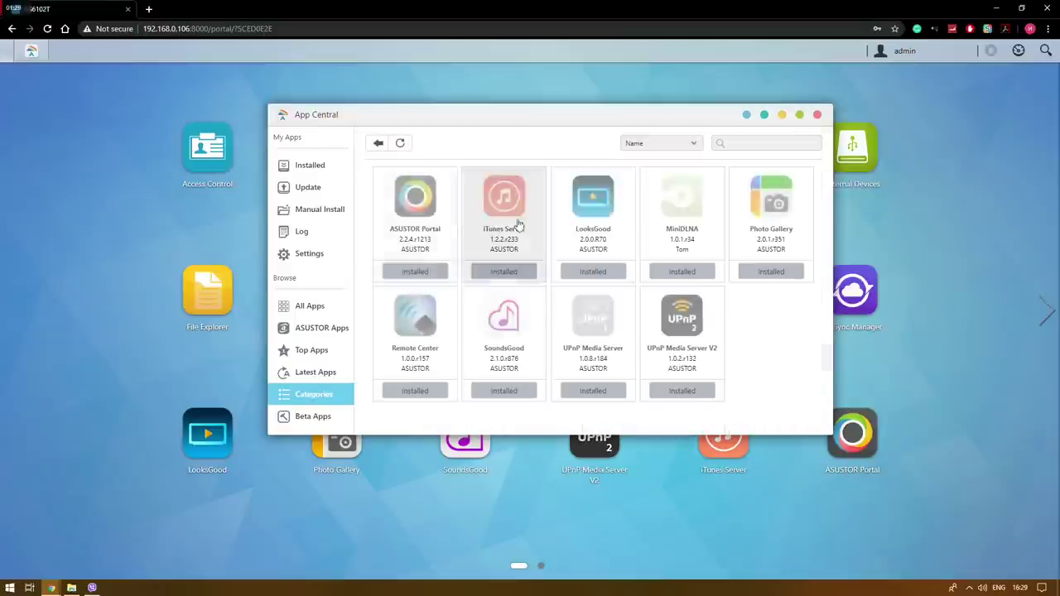
click(369, 147)
scroll(541, 405, down, 1)
click(532, 380)
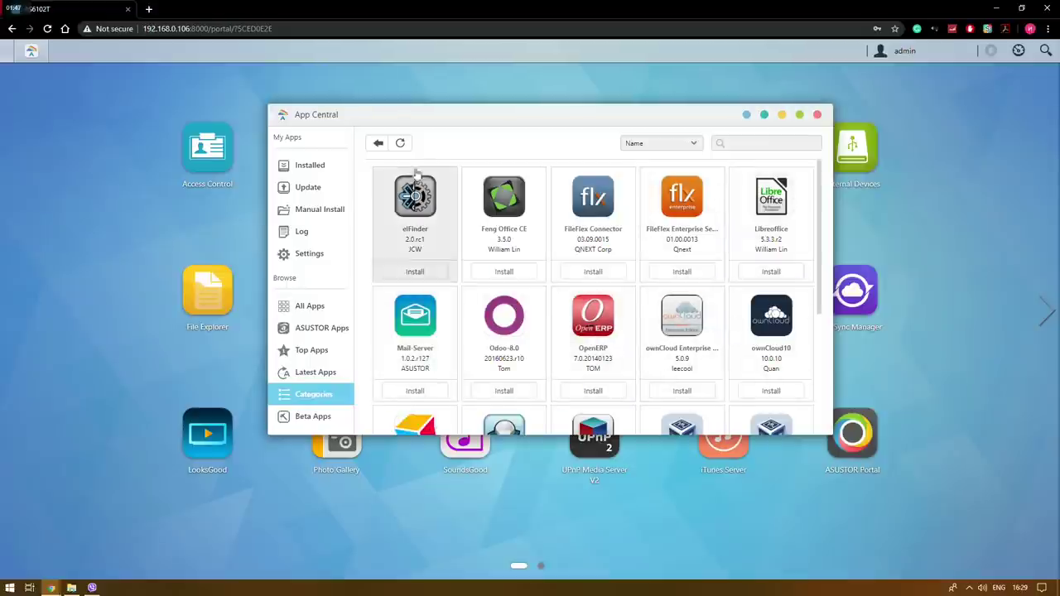
click(380, 144)
Step: Open the Security category, read the Surveillance Center description and leave its page
scroll(668, 316, down, 5)
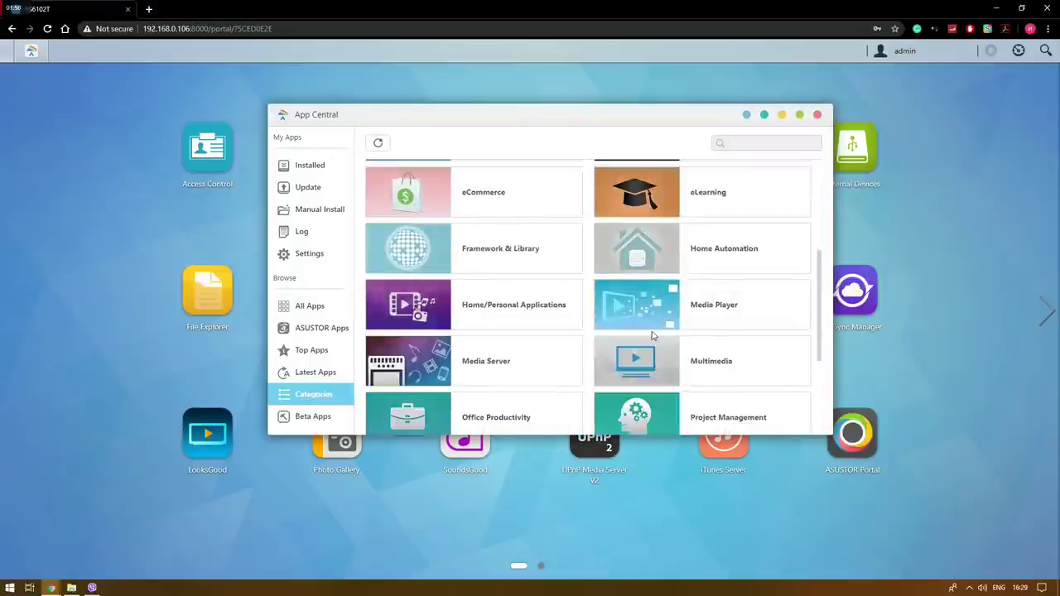
click(519, 317)
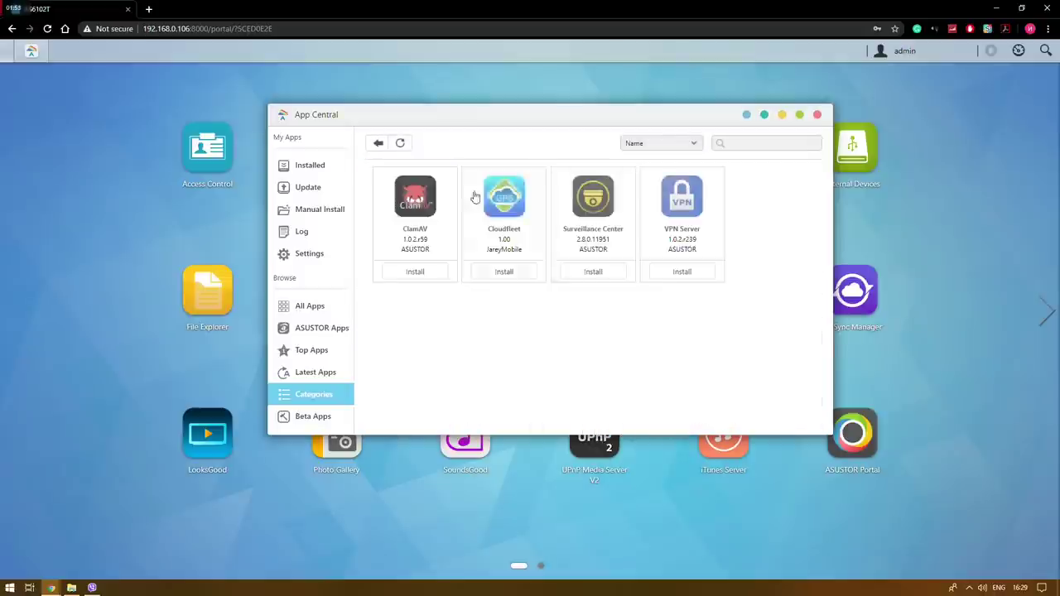
click(607, 244)
scroll(691, 332, down, 1)
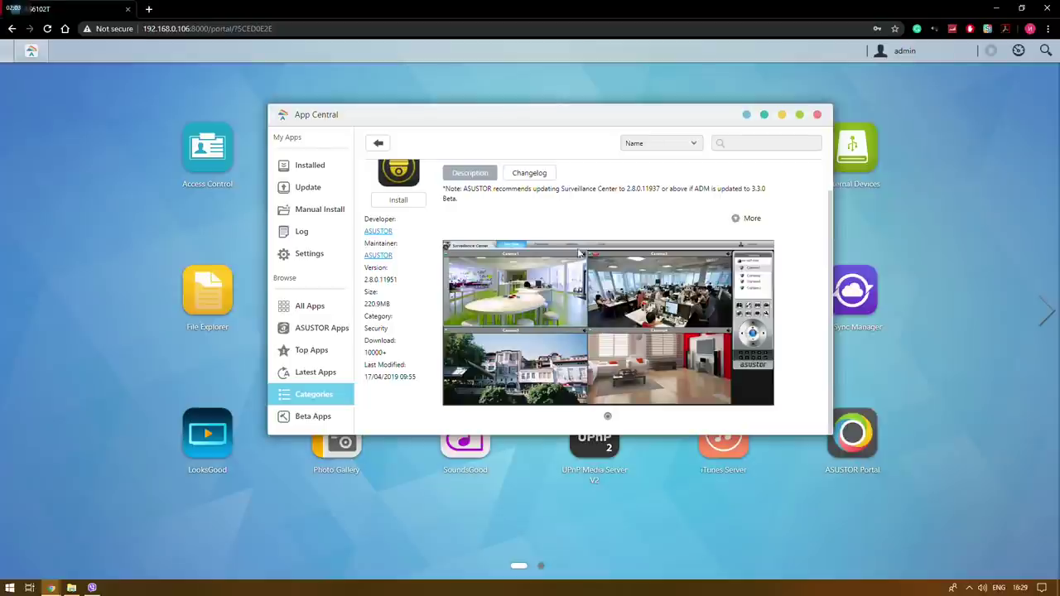
click(379, 144)
Step: Open the Web Hosting category, view Drupal's details and return to browsing the category list
scroll(646, 356, down, 3)
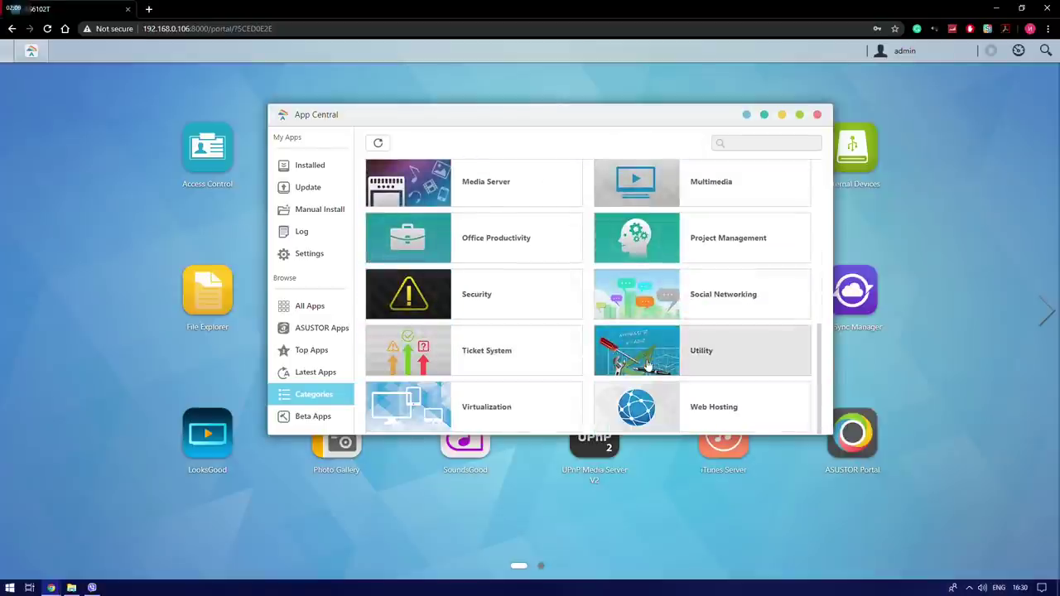
click(684, 402)
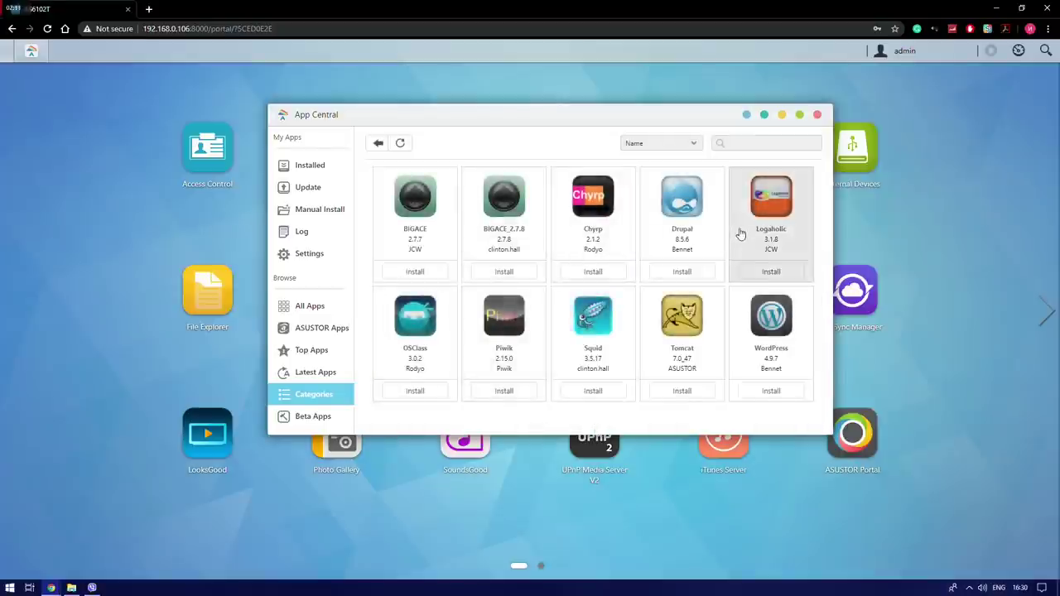
click(691, 217)
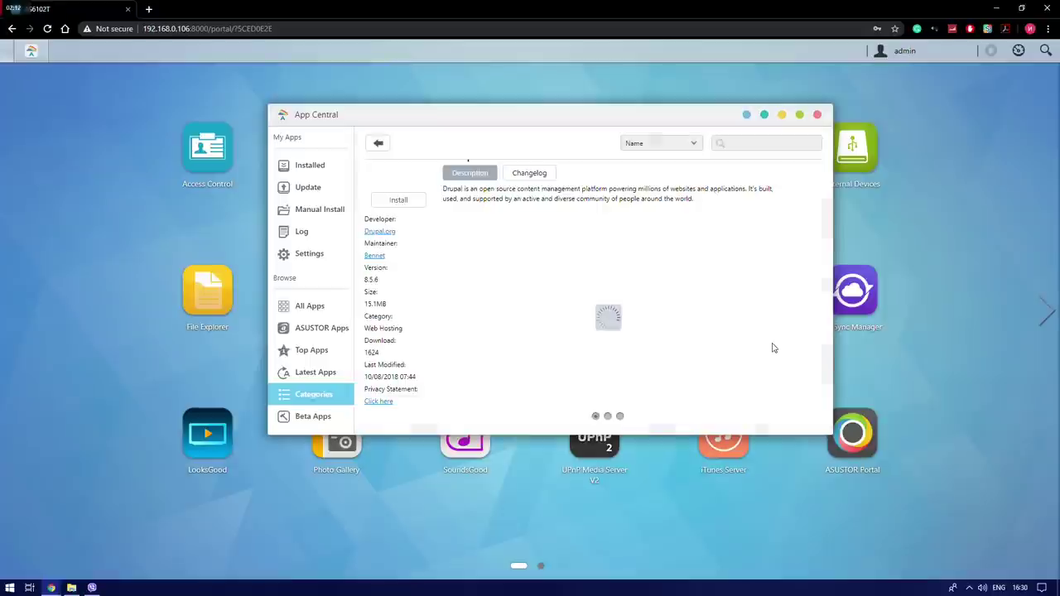
click(377, 142)
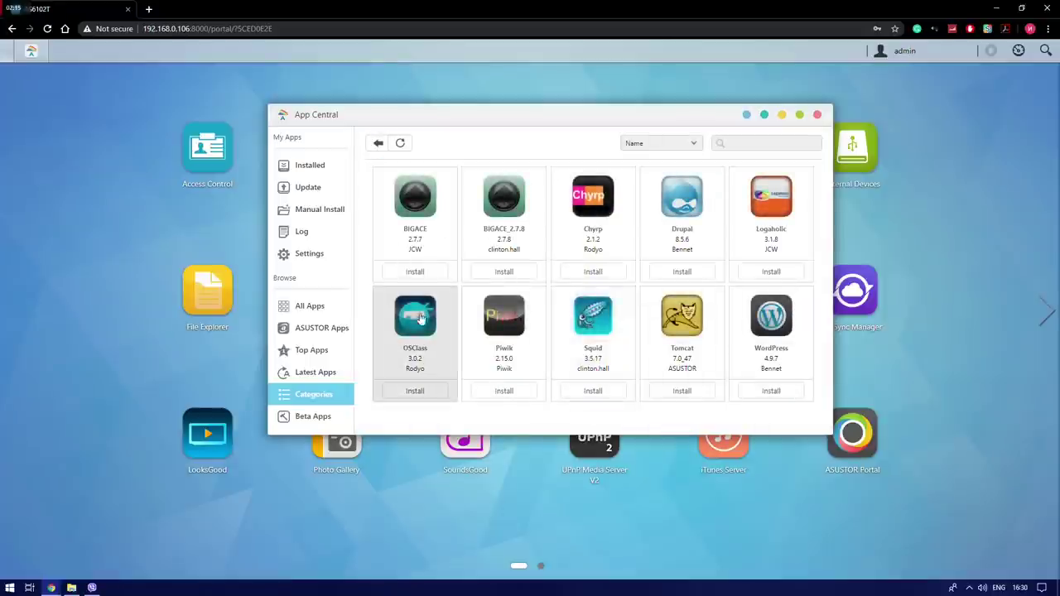
click(370, 144)
scroll(530, 331, down, 5)
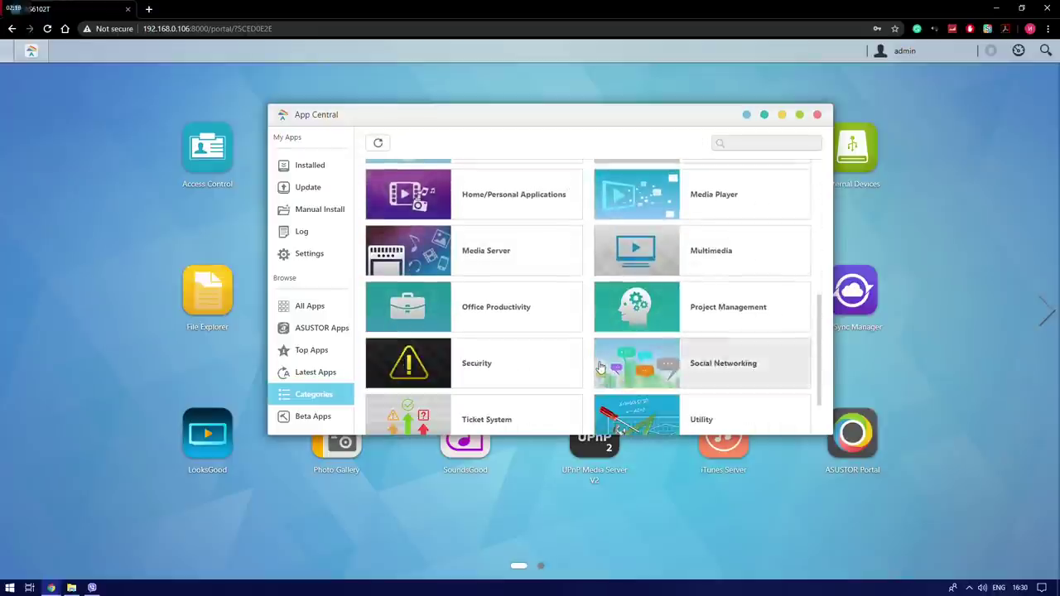
scroll(600, 367, down, 1)
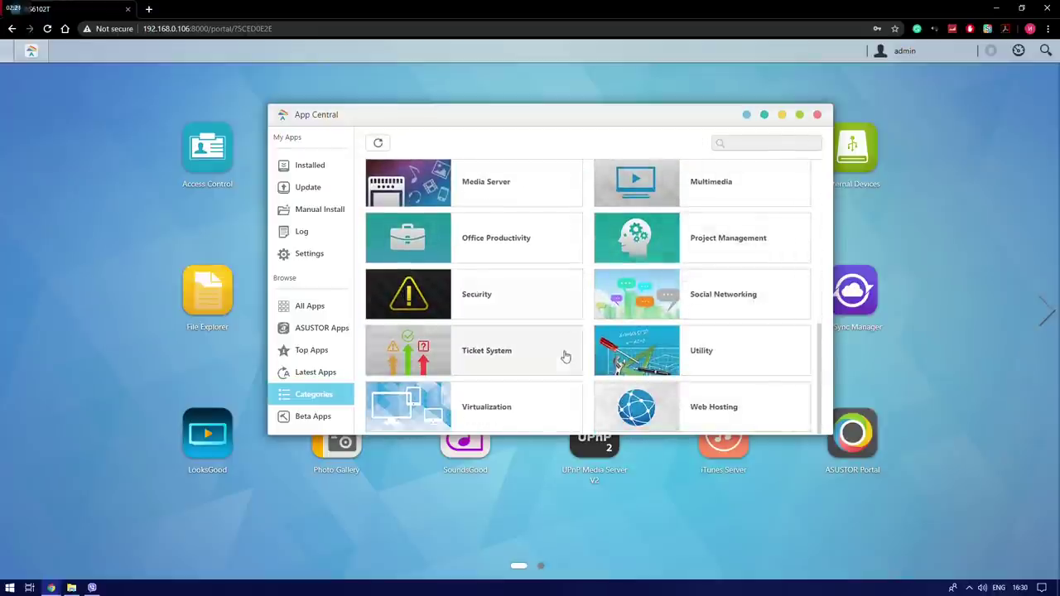
Step: View the apps in the Virtualization category and close App Central
click(535, 424)
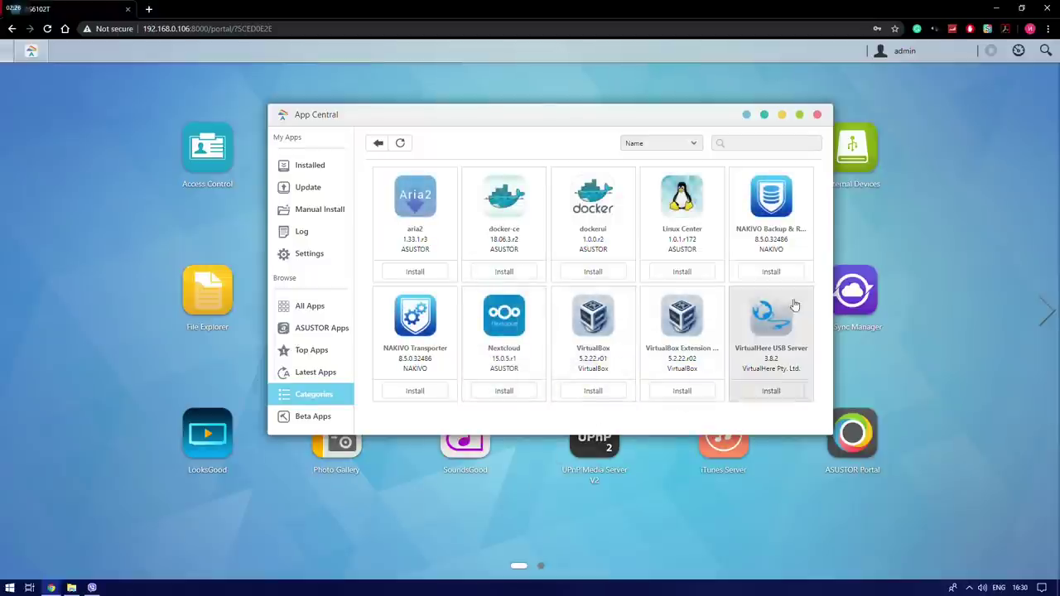
click(818, 115)
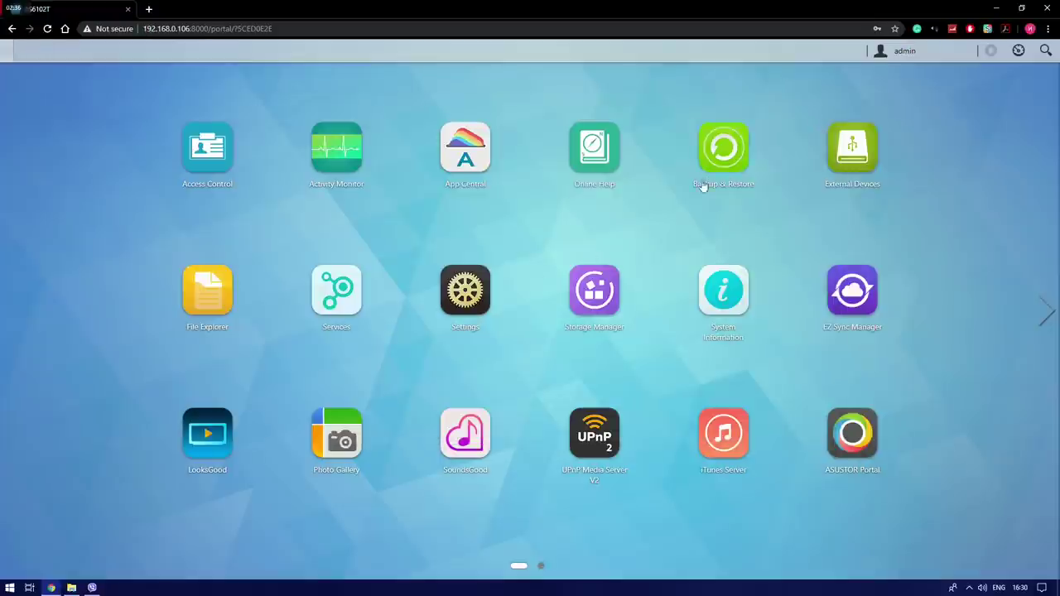
Step: Open Backup & Restore, view the FTP Backup, Internal Backup and One Touch Backup pages, and close it
click(744, 154)
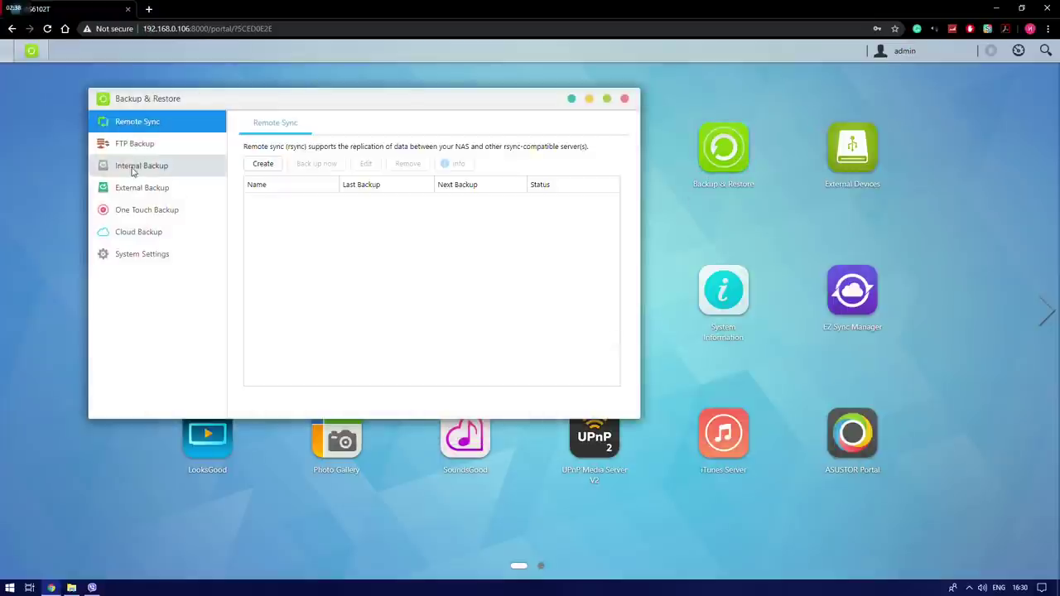
click(151, 145)
click(154, 166)
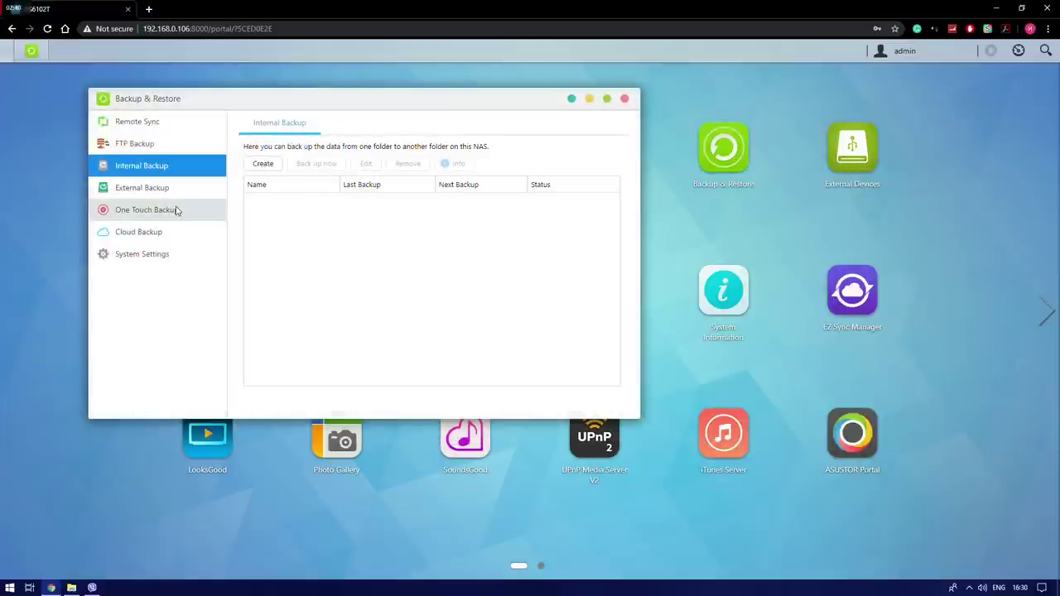
click(176, 210)
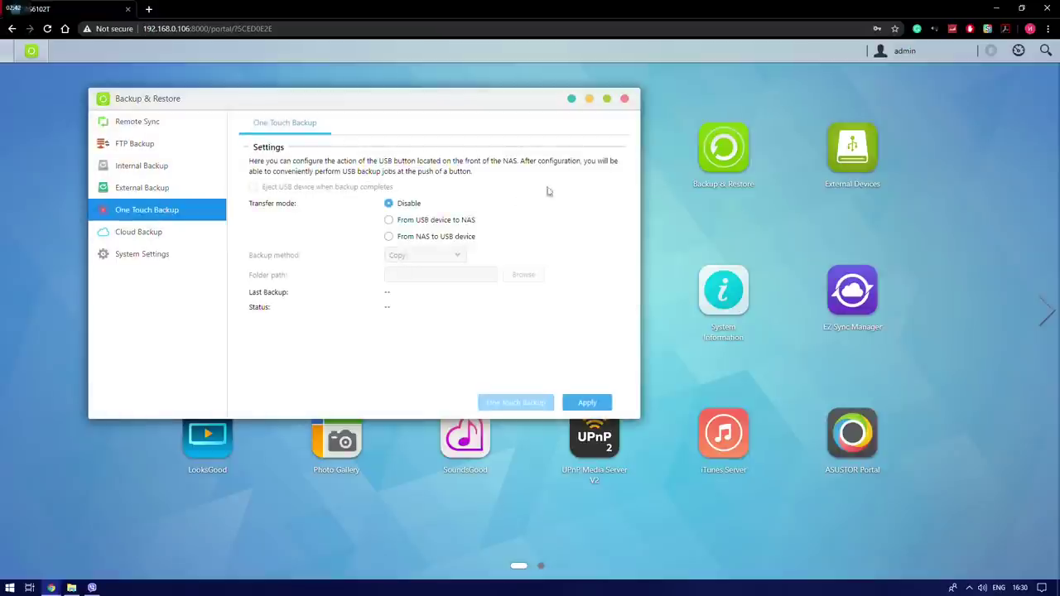
click(624, 99)
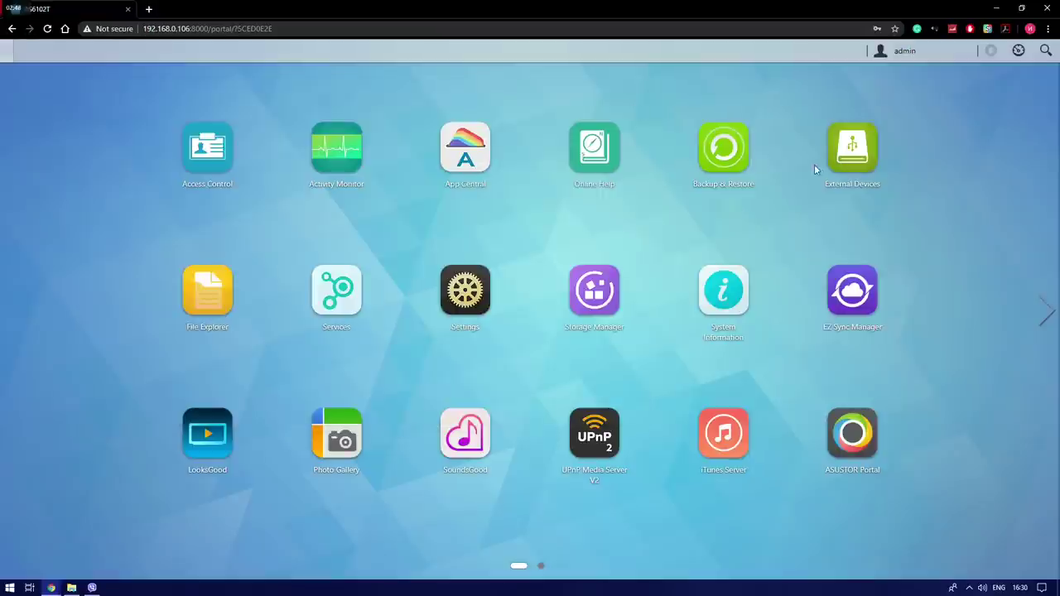
Step: Open External Devices, view the Printer, Wi-Fi and Bluetooth pages, and close it
click(854, 157)
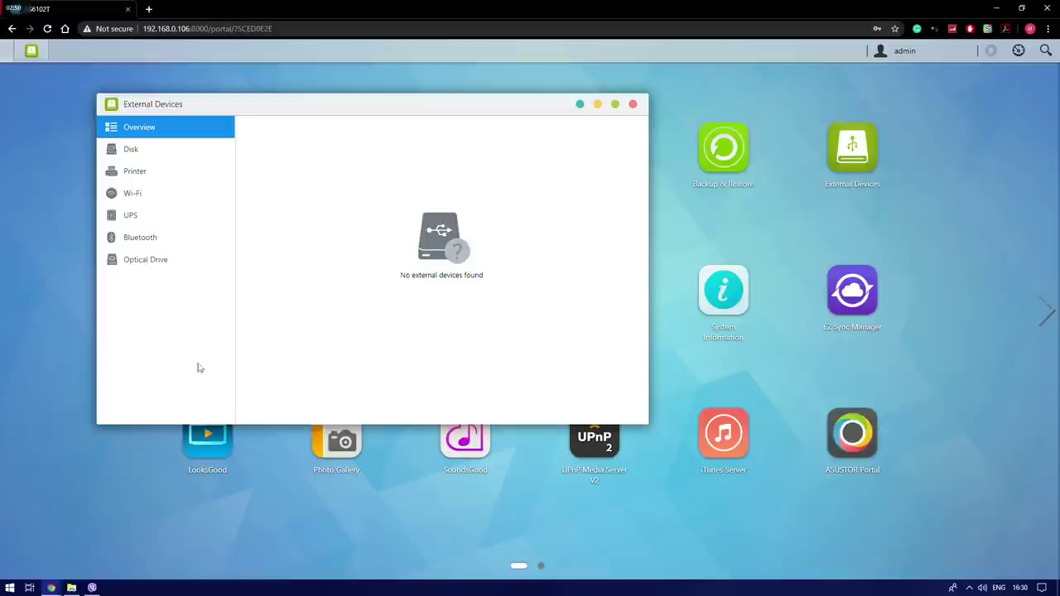
click(134, 171)
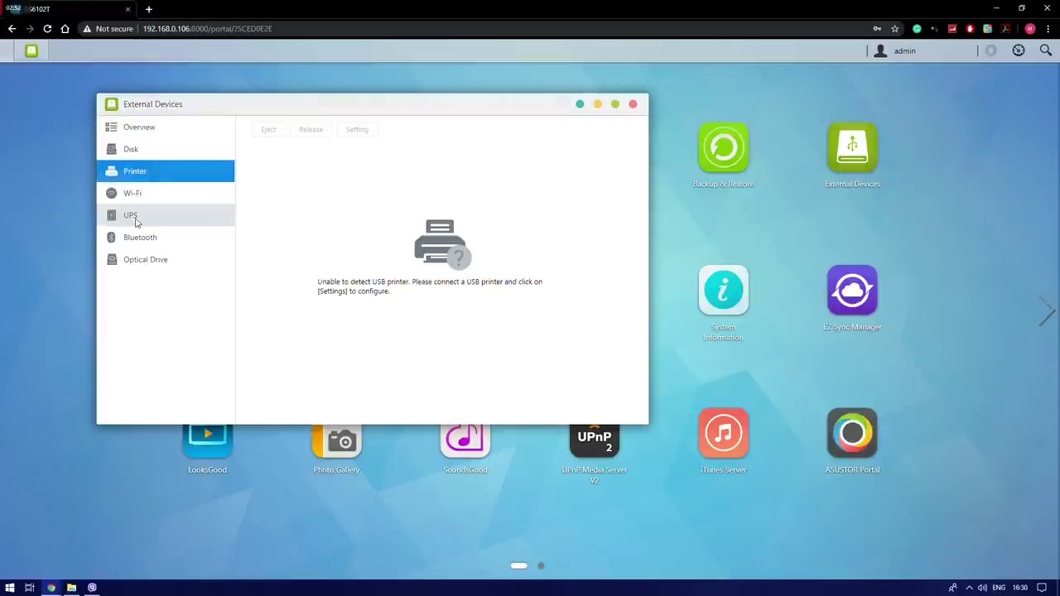
click(132, 193)
click(138, 237)
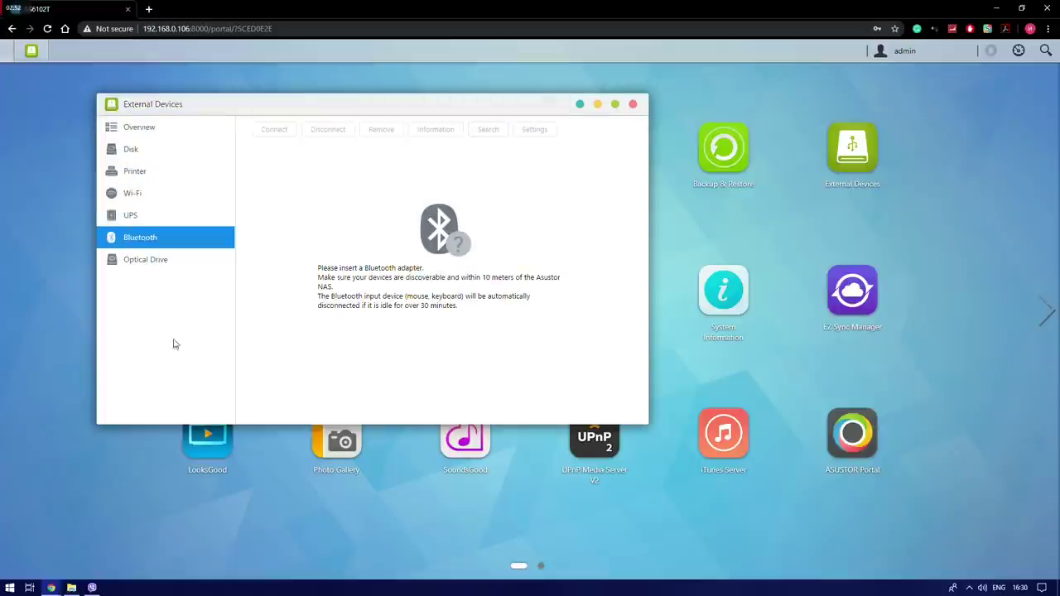
click(631, 105)
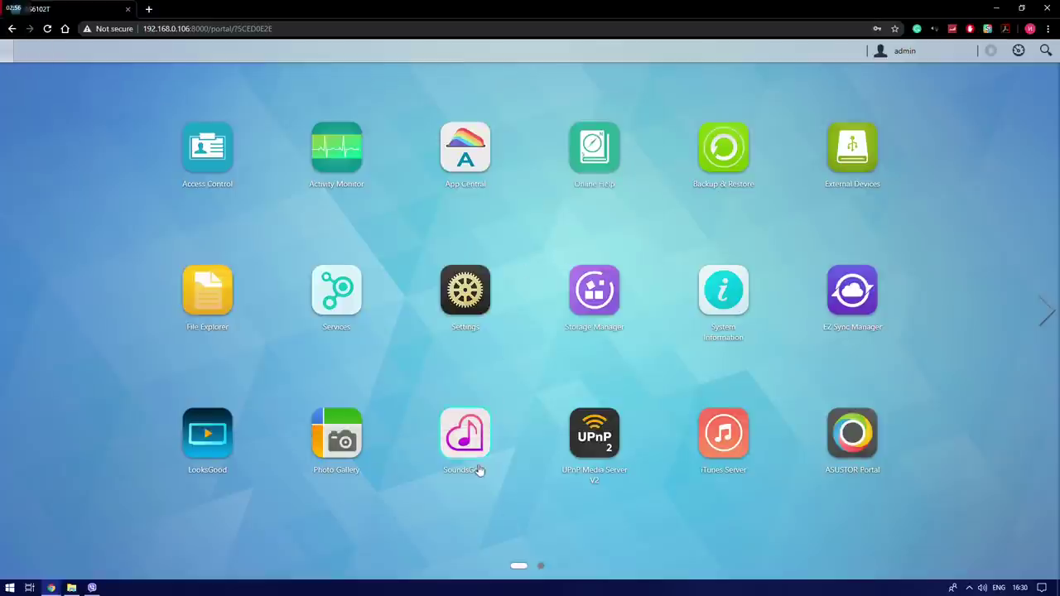
Step: Open File Explorer, look through the shared folders and view the contents of the Video folder
click(209, 298)
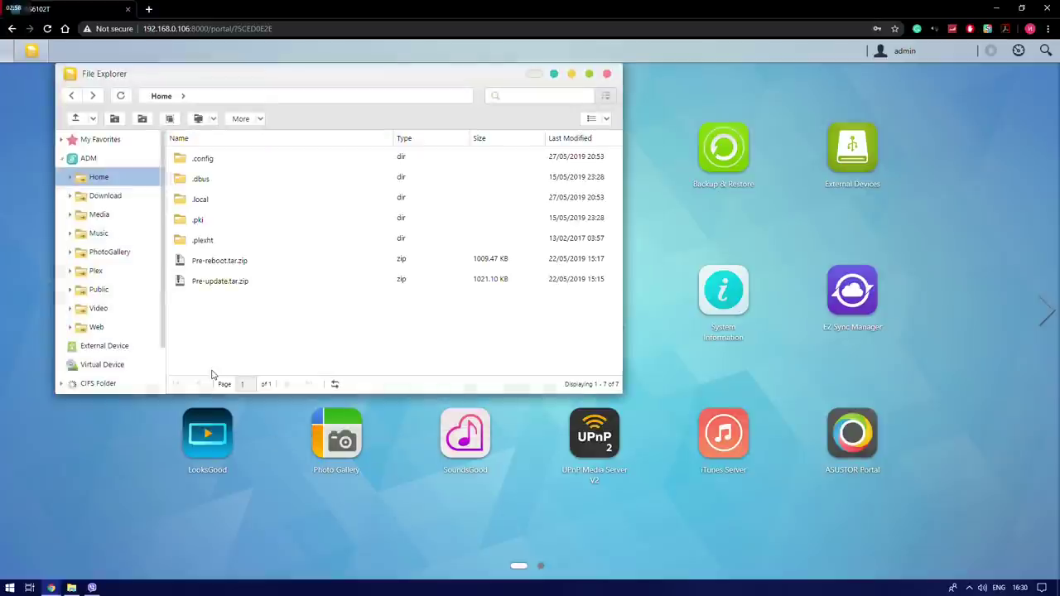
scroll(118, 240, down, 1)
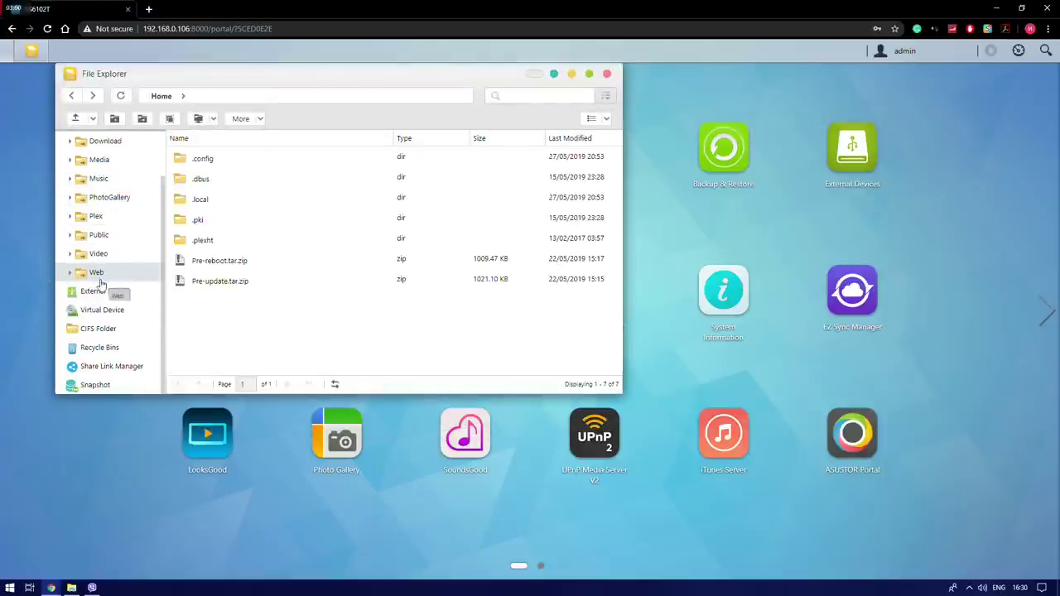
scroll(101, 281, up, 1)
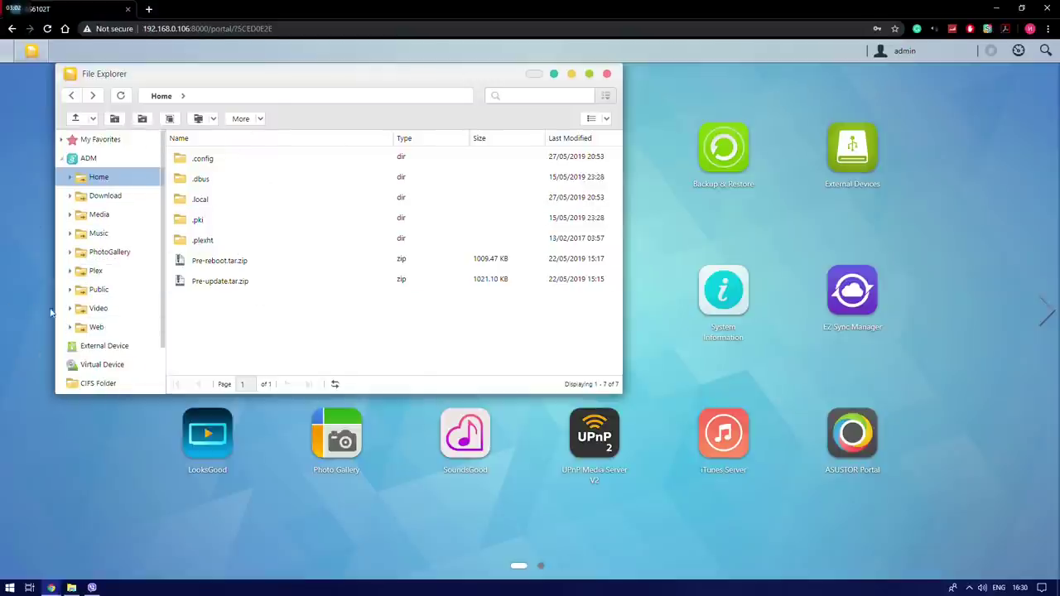
click(118, 306)
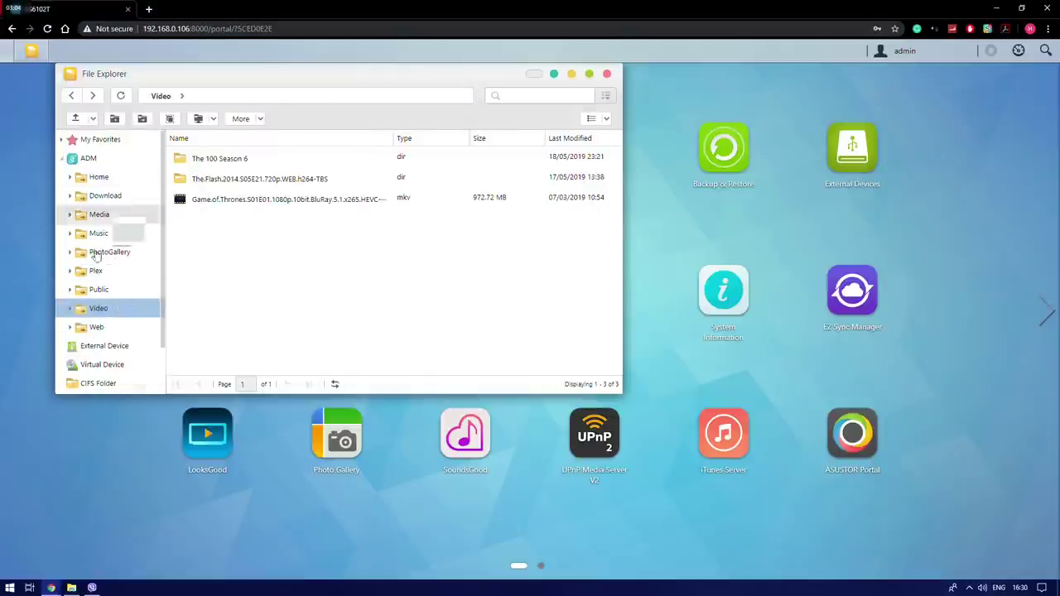
Step: Review the share link options for the Game of Thrones video, including timer expiration, without creating a link, and close File Explorer
click(257, 200)
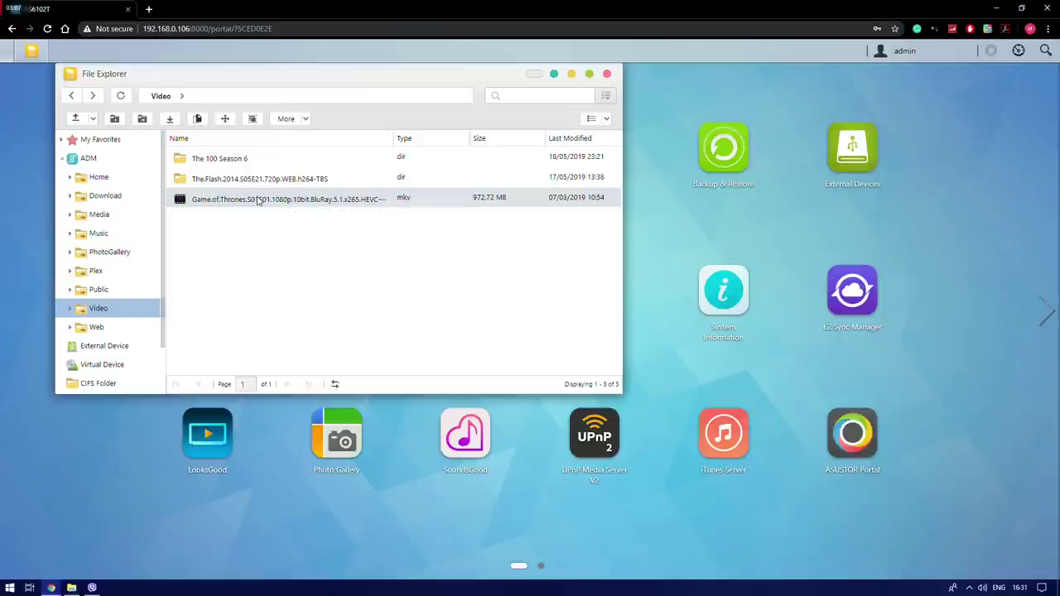
right_click(256, 201)
click(327, 382)
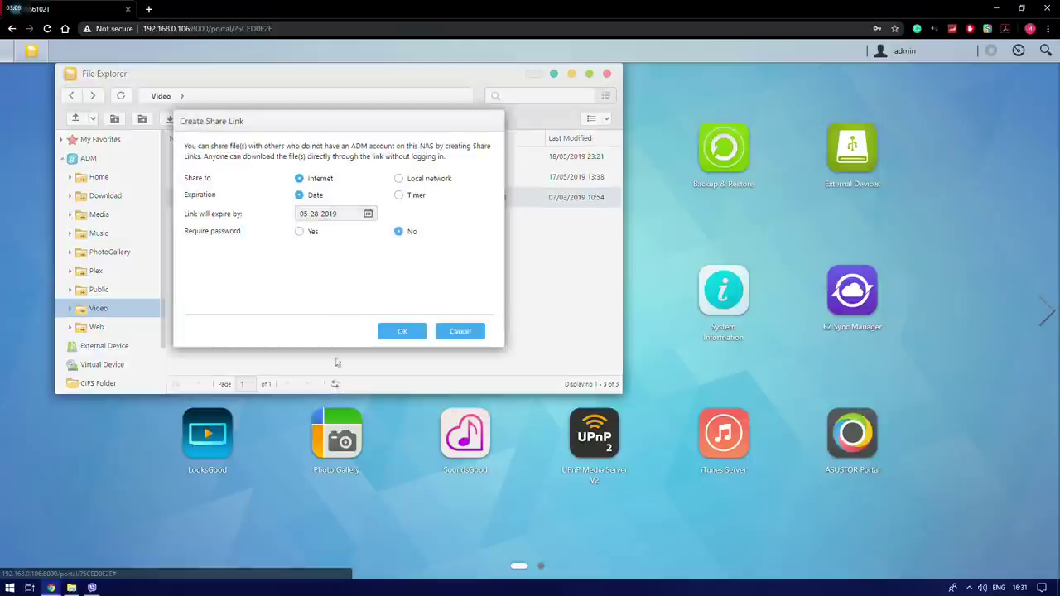
click(401, 197)
click(314, 197)
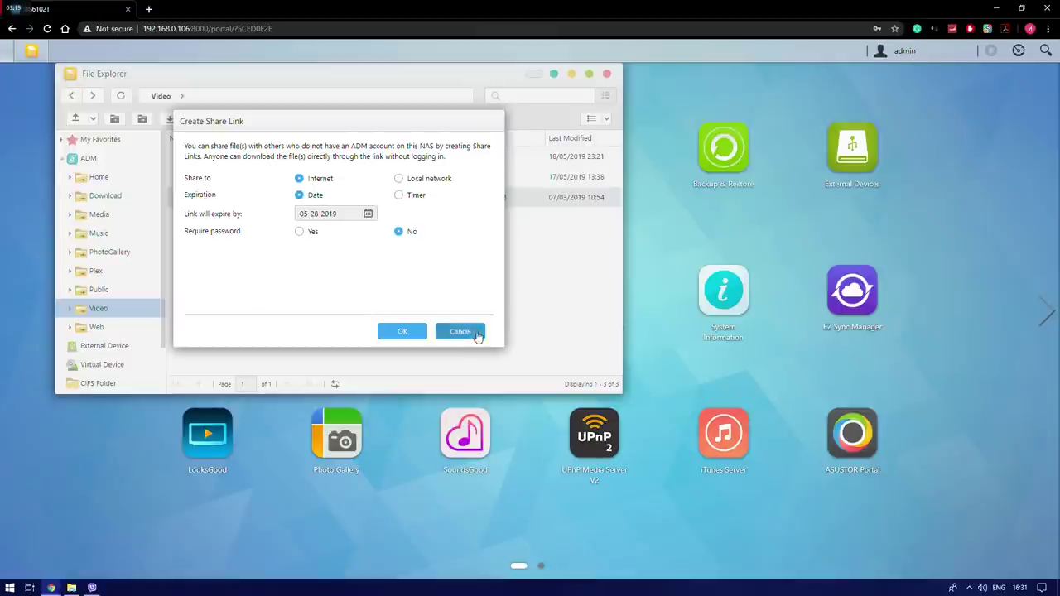
click(472, 331)
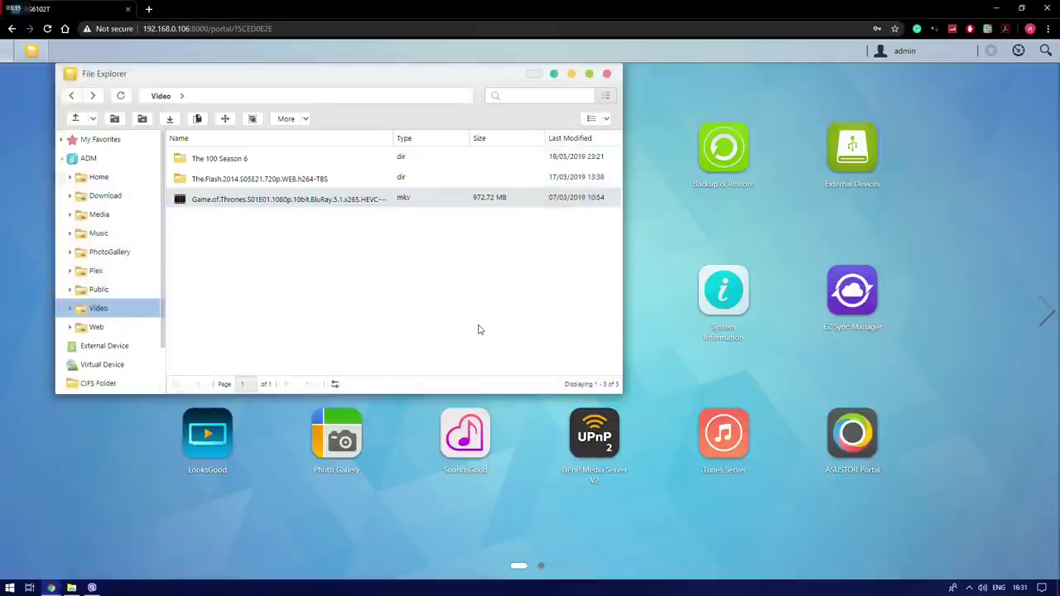
click(610, 73)
Step: Open Services, view the Mac OS X, NFS, WebDAV and Web Server pages, and close it
click(338, 289)
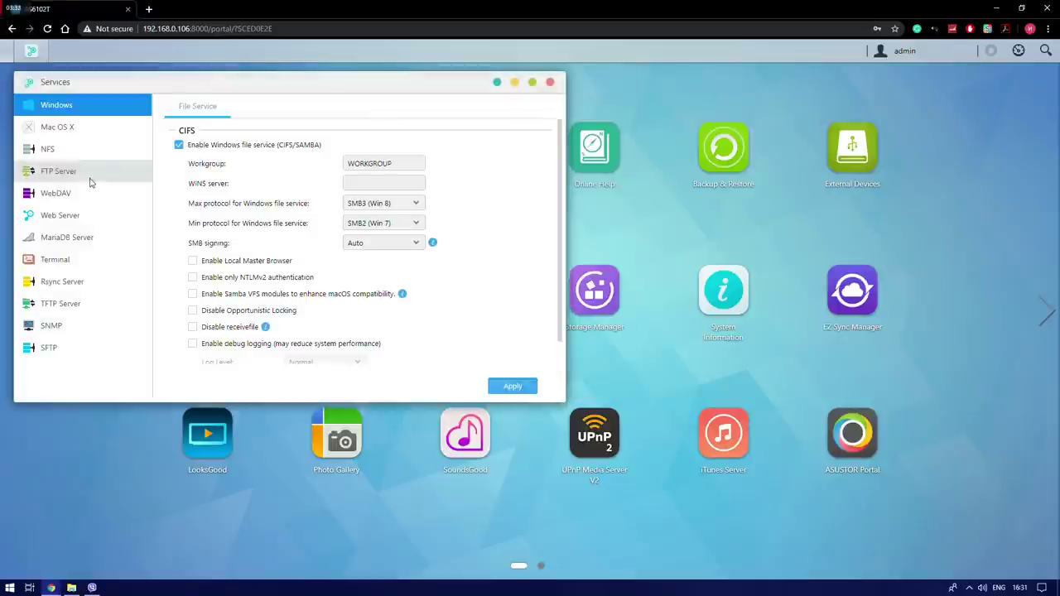
click(62, 128)
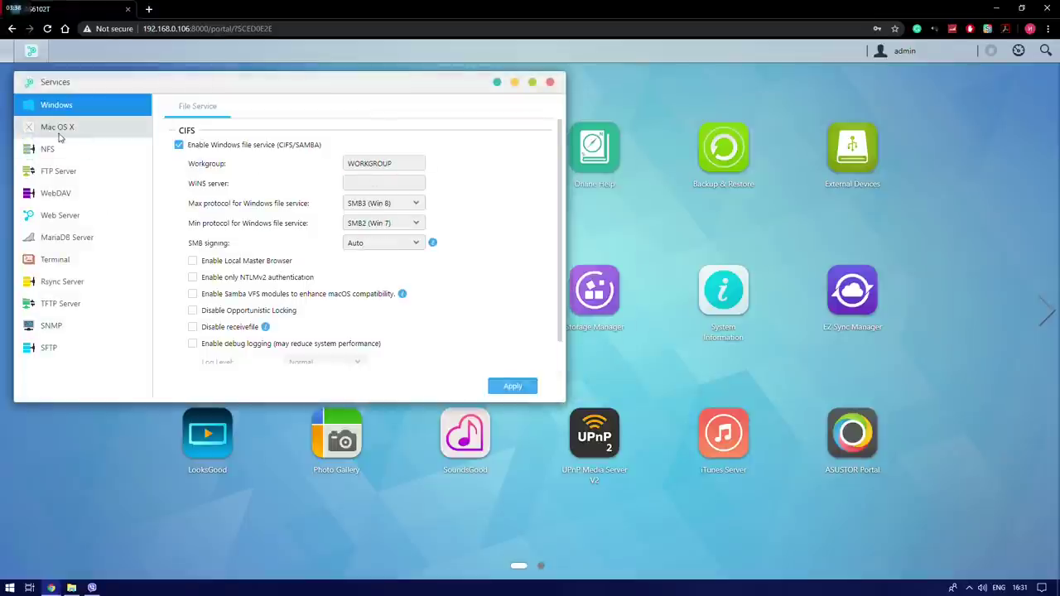
click(66, 150)
click(92, 197)
click(93, 219)
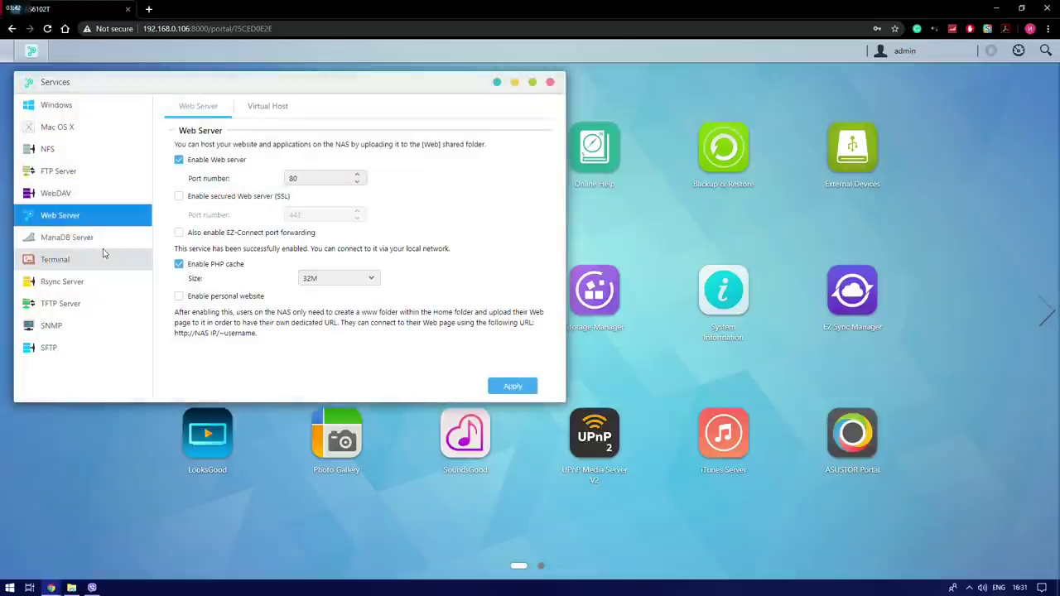
click(551, 84)
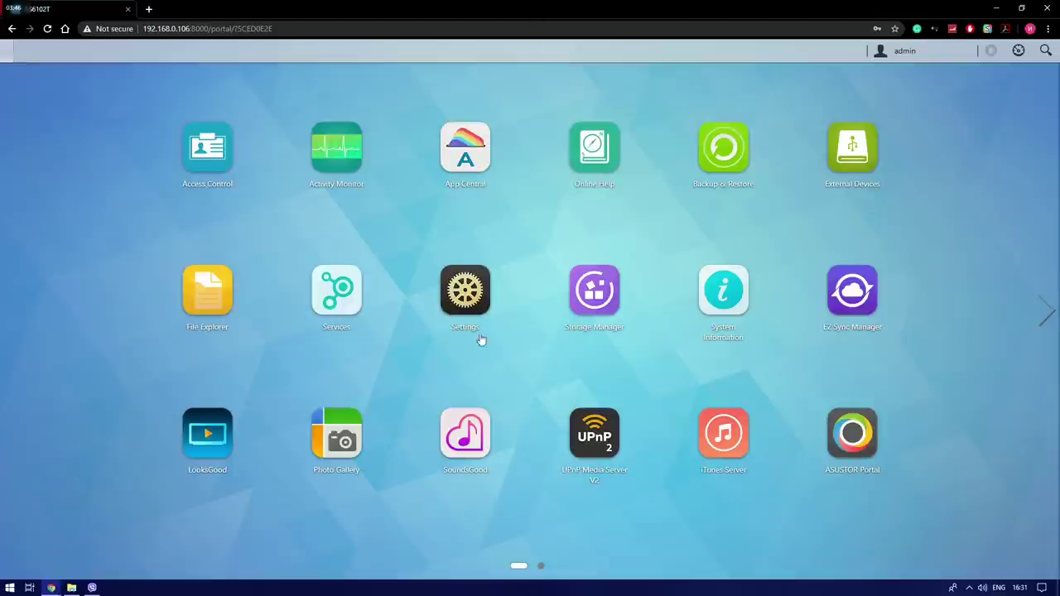
Step: Open Settings, view the Regional Options, Hardware, Energy Saver, Manual Connect and Factory Default pages, and close it
click(458, 298)
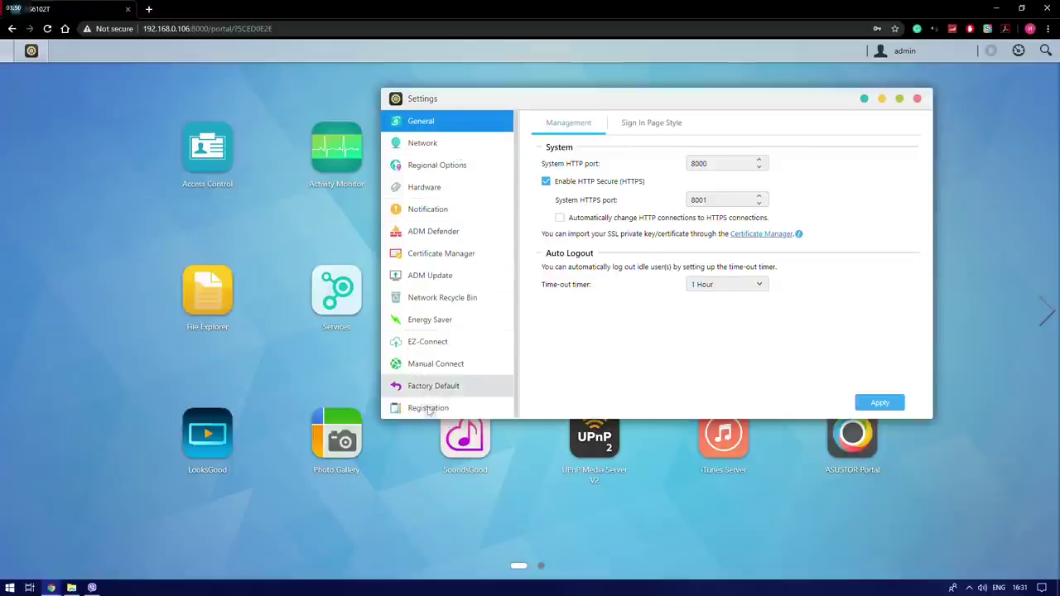
click(447, 167)
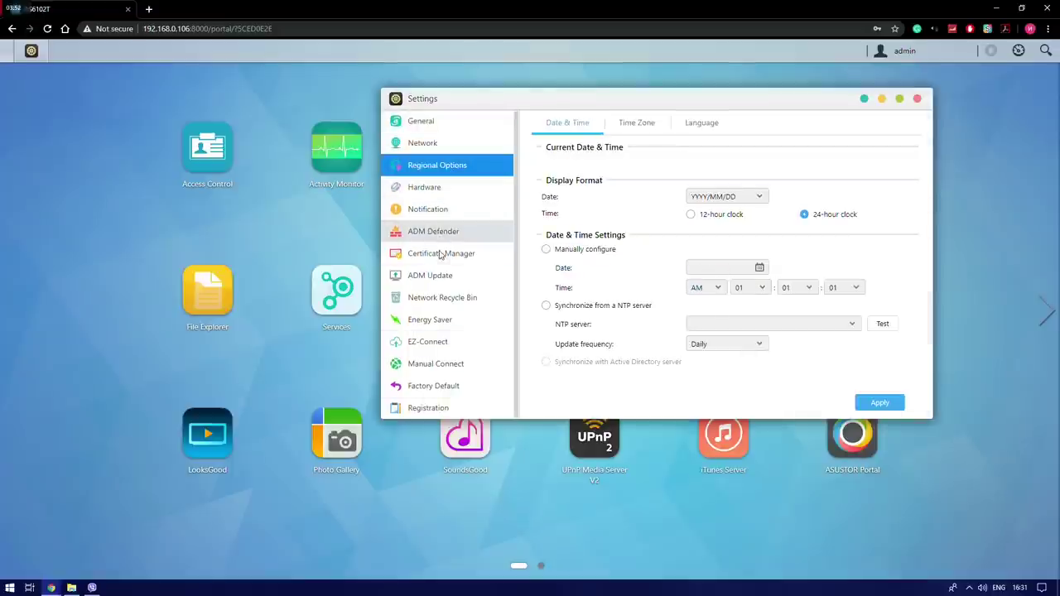
click(442, 189)
click(439, 321)
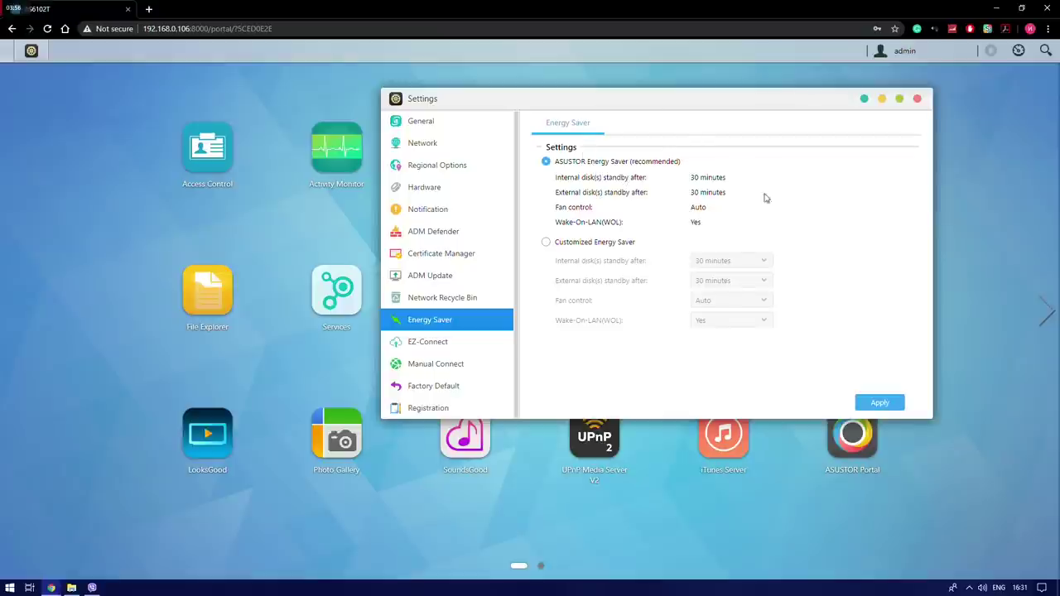
click(467, 364)
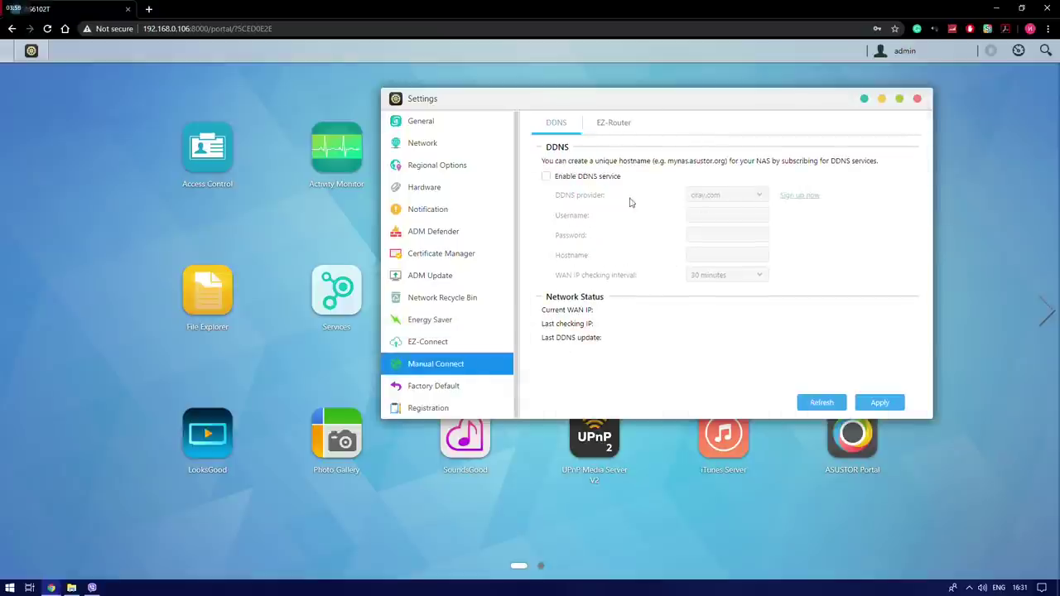
click(472, 387)
click(463, 192)
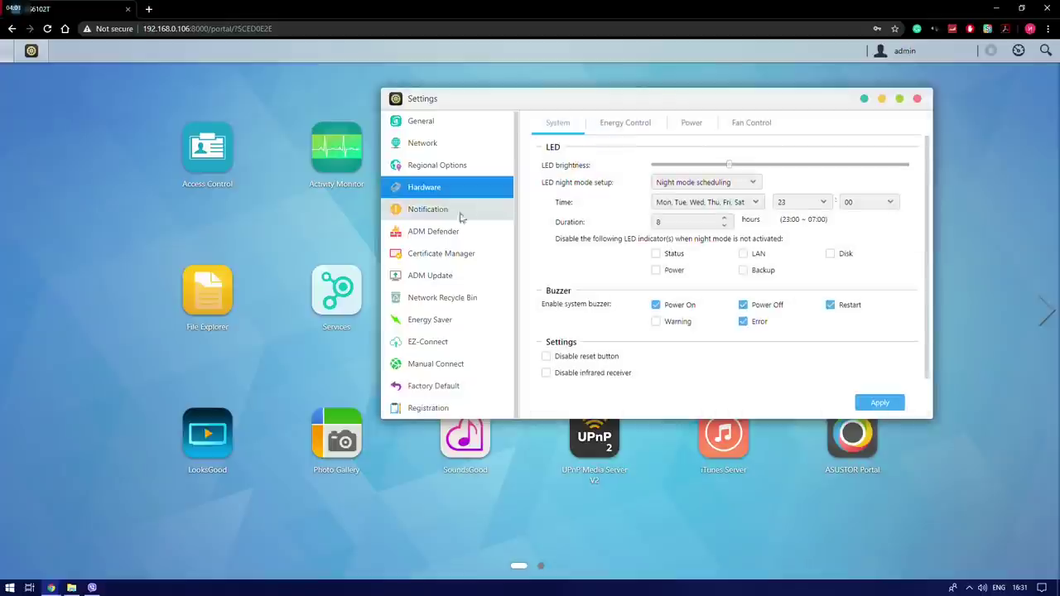
click(919, 100)
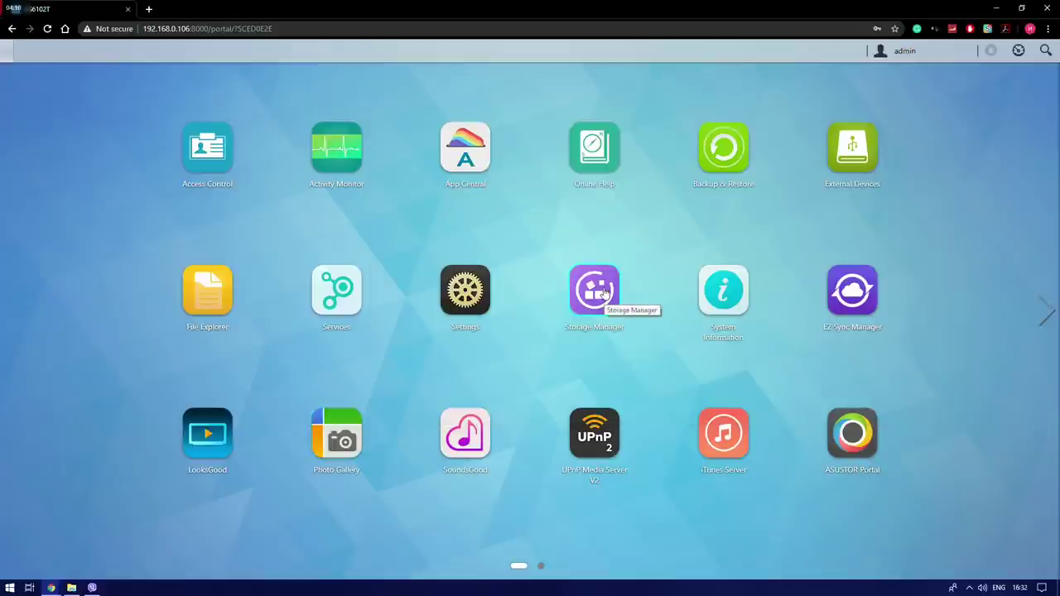
Step: Open Storage Manager and view the detailed information for Disk1
click(608, 306)
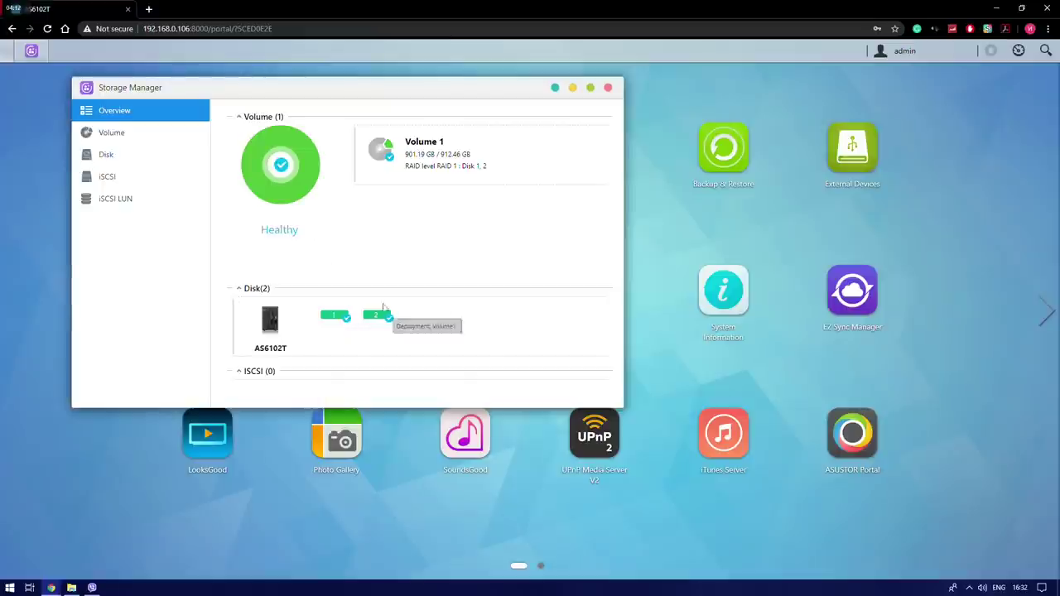
click(339, 321)
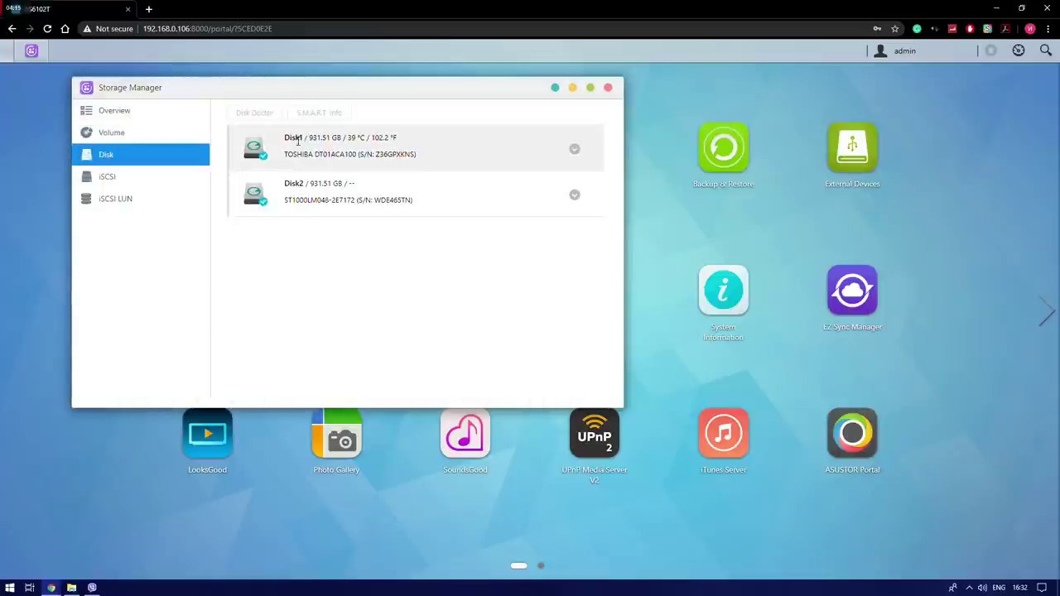
click(510, 151)
click(573, 150)
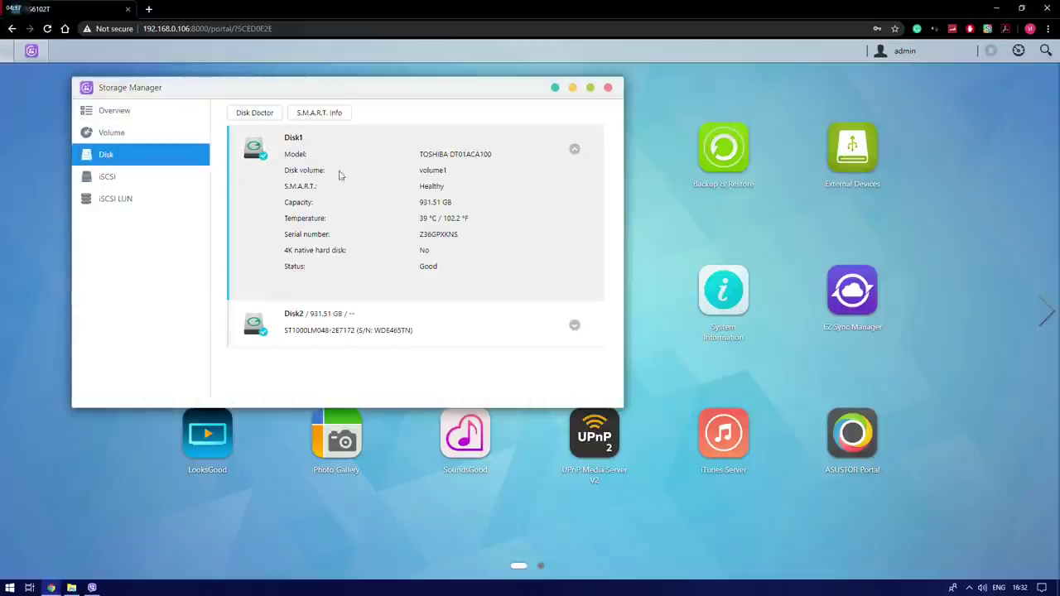
Step: Read through the S.M.A.R.T. attributes of Disk1 and close Storage Manager
click(319, 112)
scroll(381, 248, down, 5)
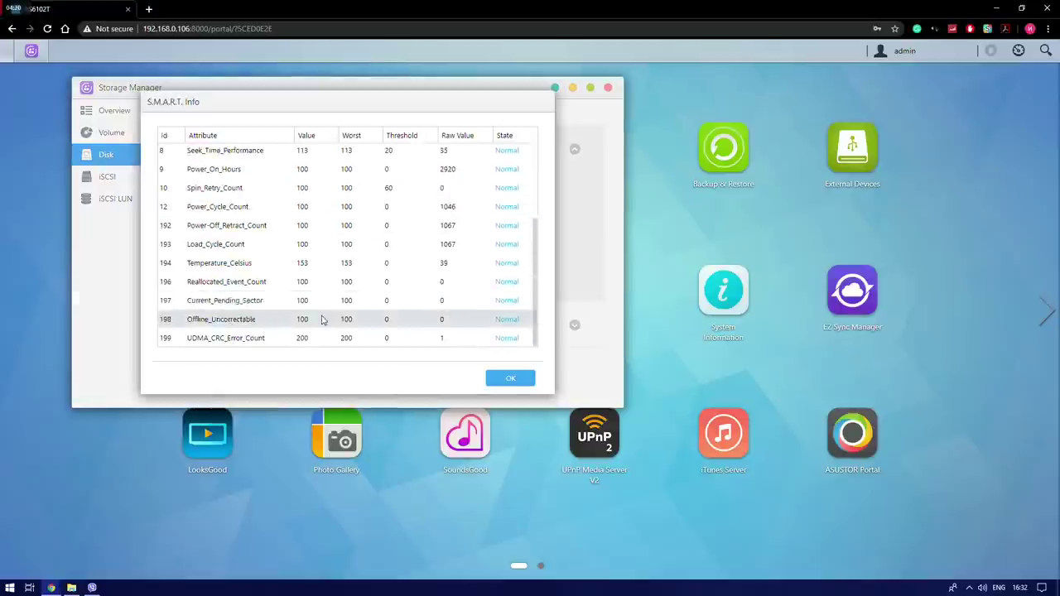
scroll(381, 249, up, 5)
click(508, 379)
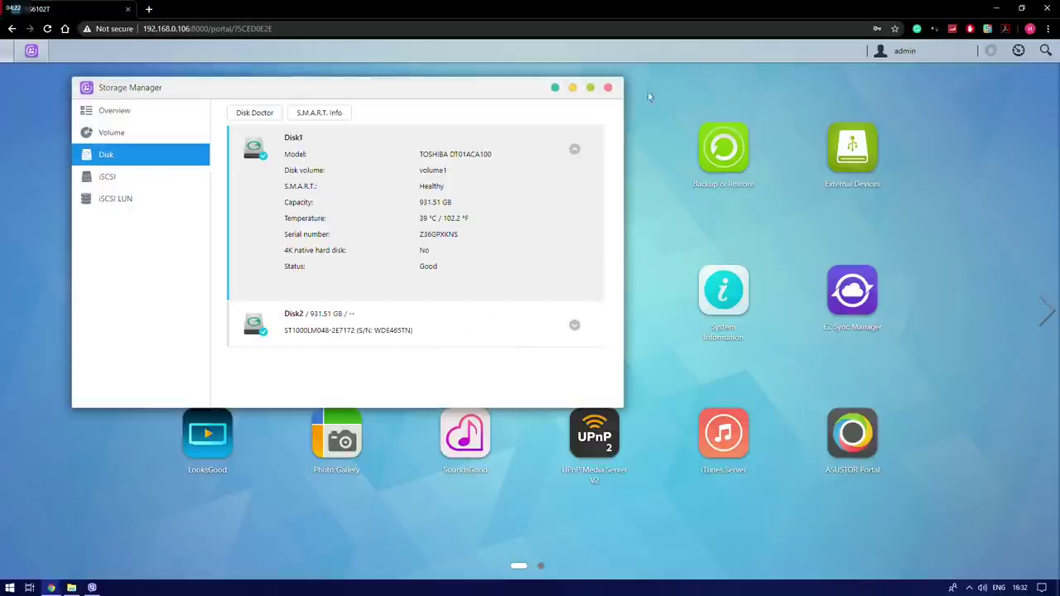
click(608, 87)
Step: Open LooksGood and skip the port forwarding guide to view the movie library
click(186, 430)
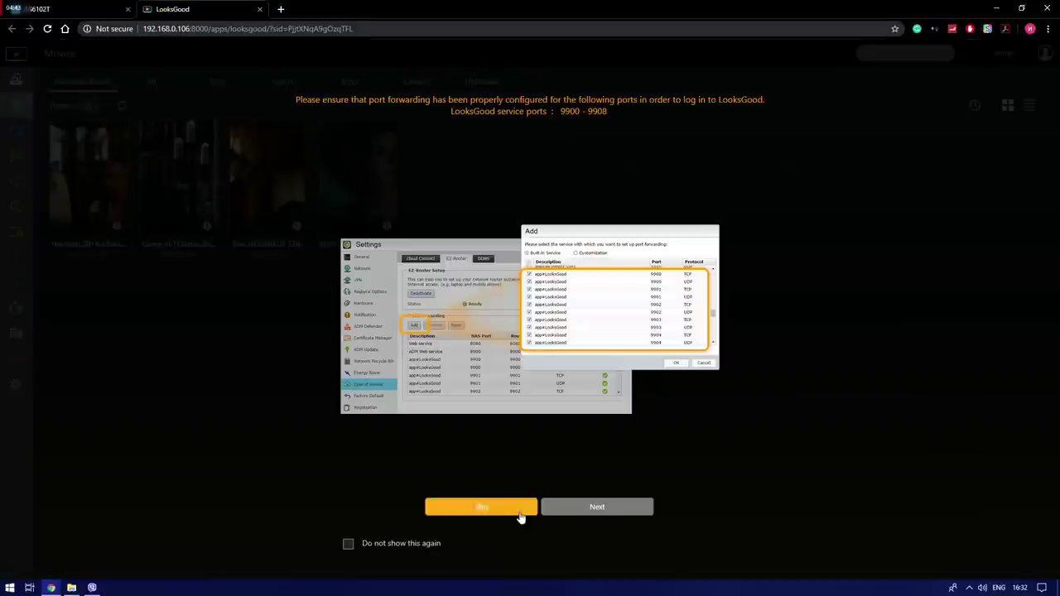
click(521, 509)
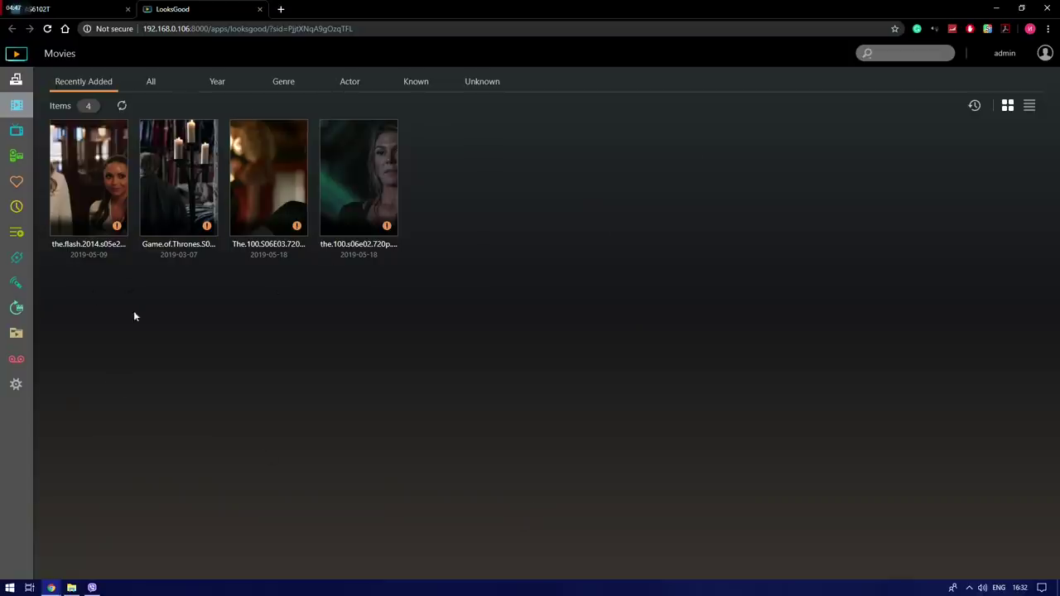
Step: View the Favorites section of LooksGood and close the app
click(16, 181)
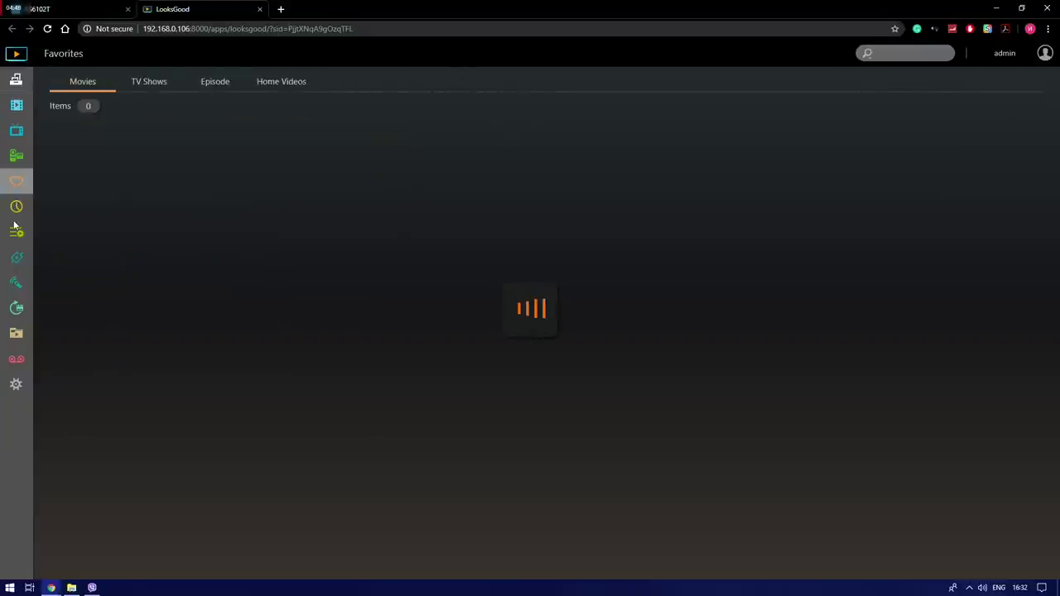
click(21, 161)
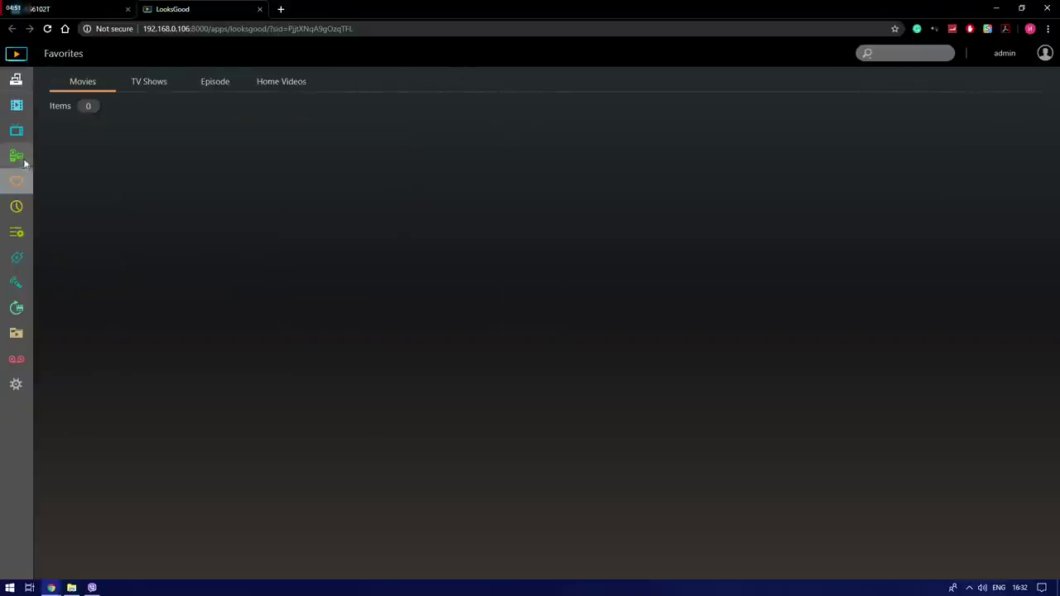
click(257, 9)
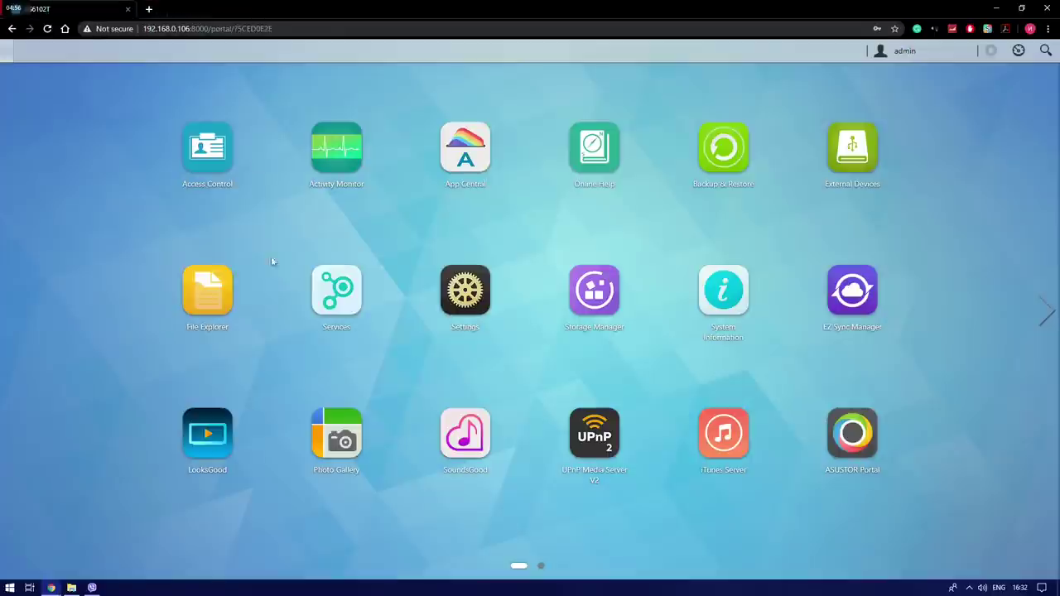
Step: View the Photo Gallery albums and the SoundsGood song library, closing each app after viewing
click(336, 432)
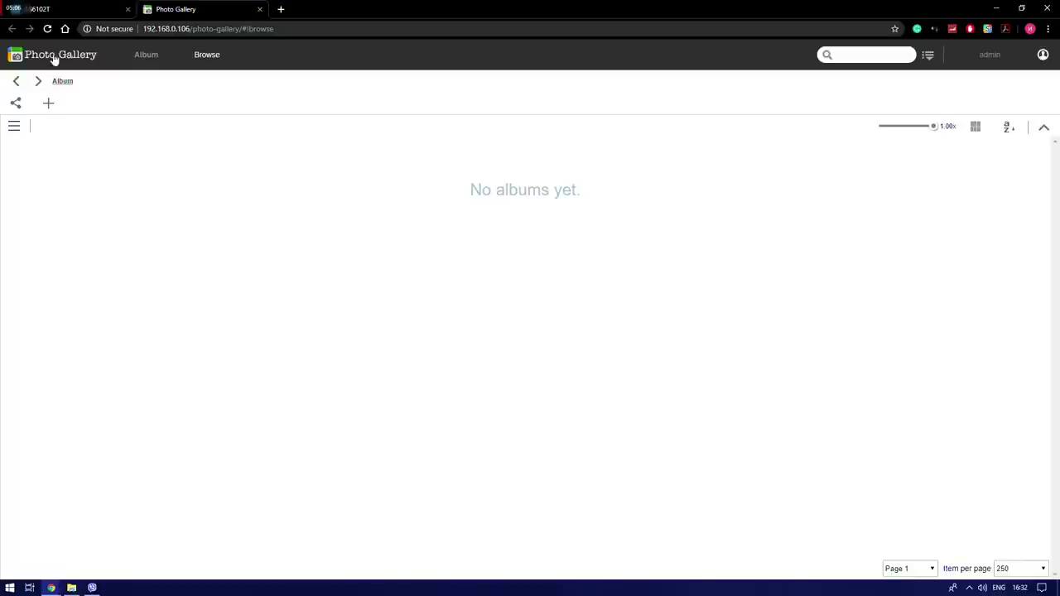
click(259, 9)
click(454, 442)
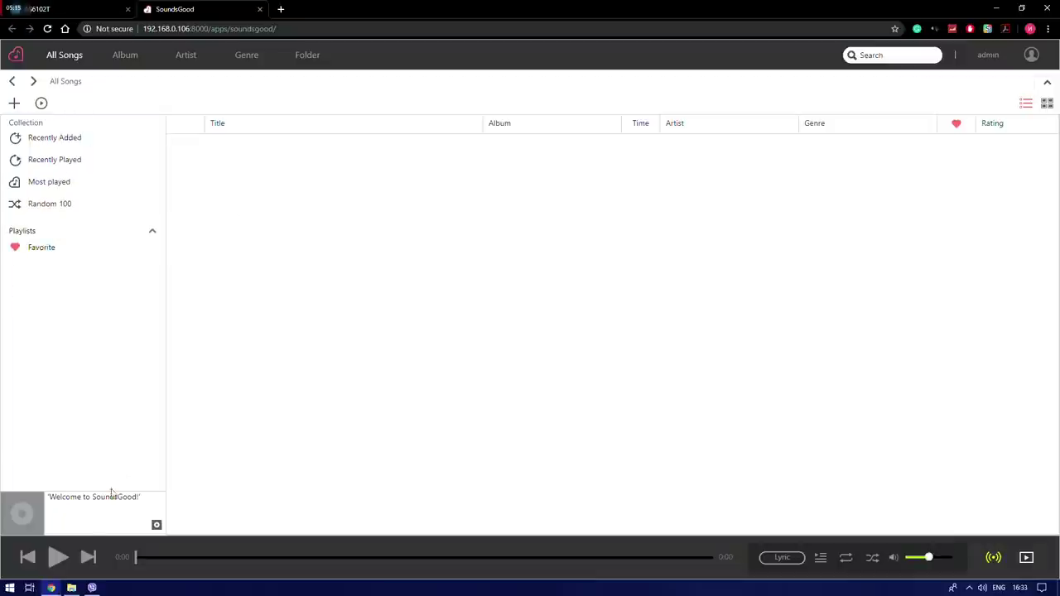
click(259, 9)
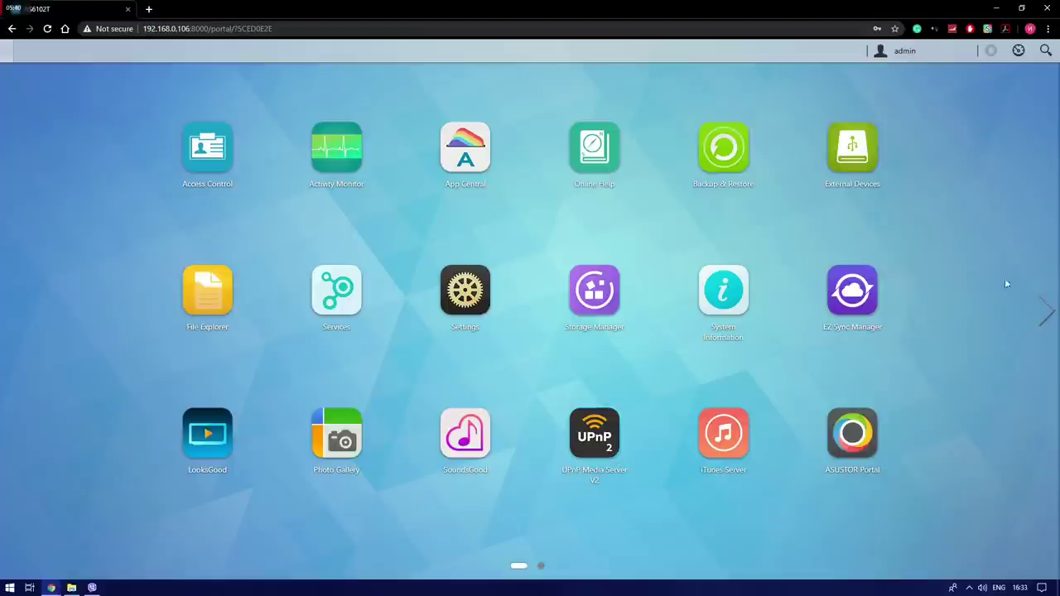
Step: Open Plex Media Server from the second page of apps, start downloading its server update, and cancel saving the file
click(1043, 313)
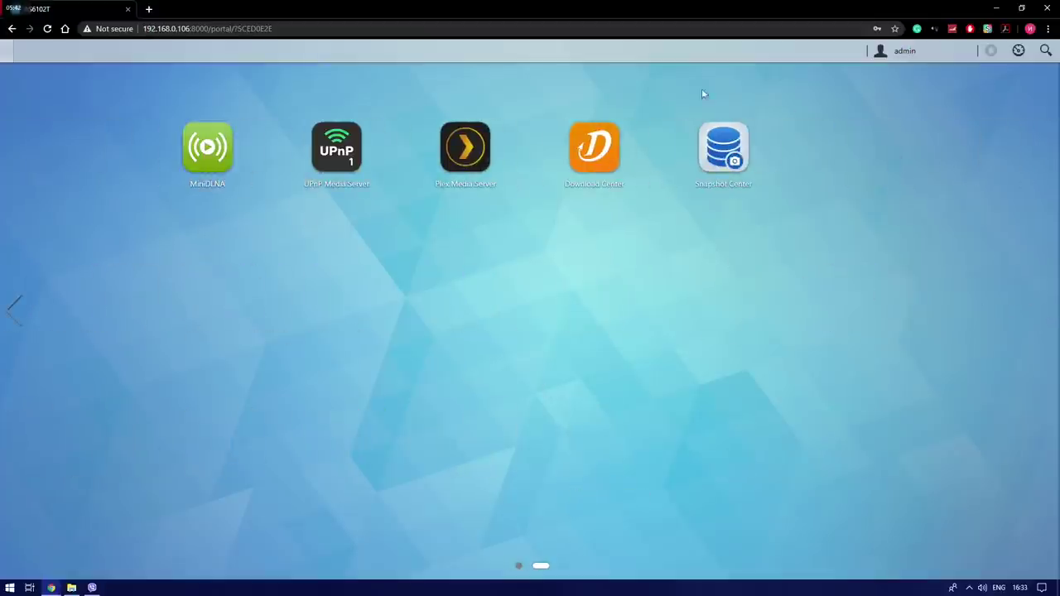
click(467, 149)
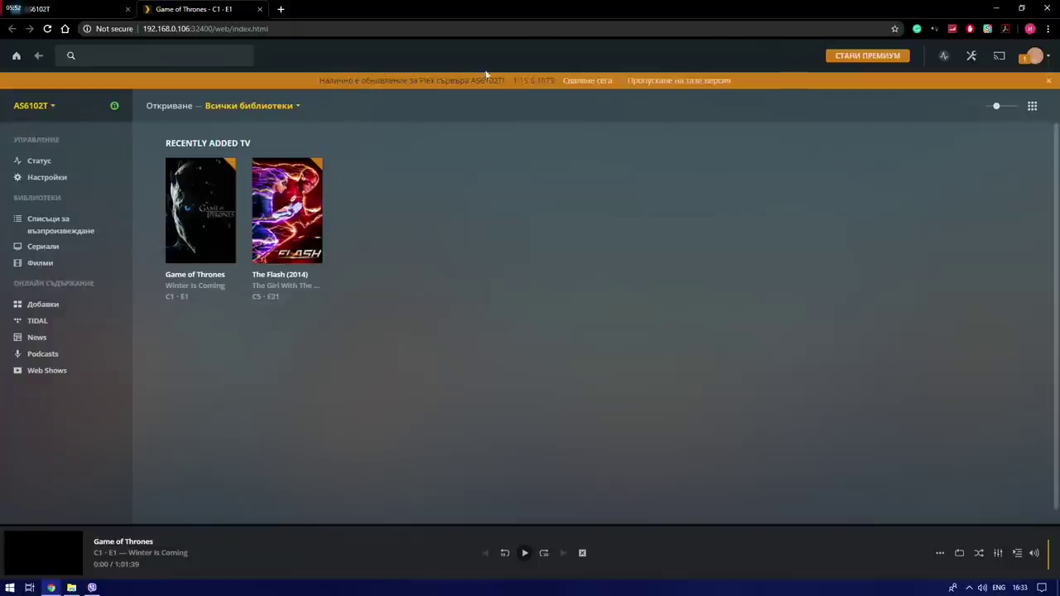
click(590, 83)
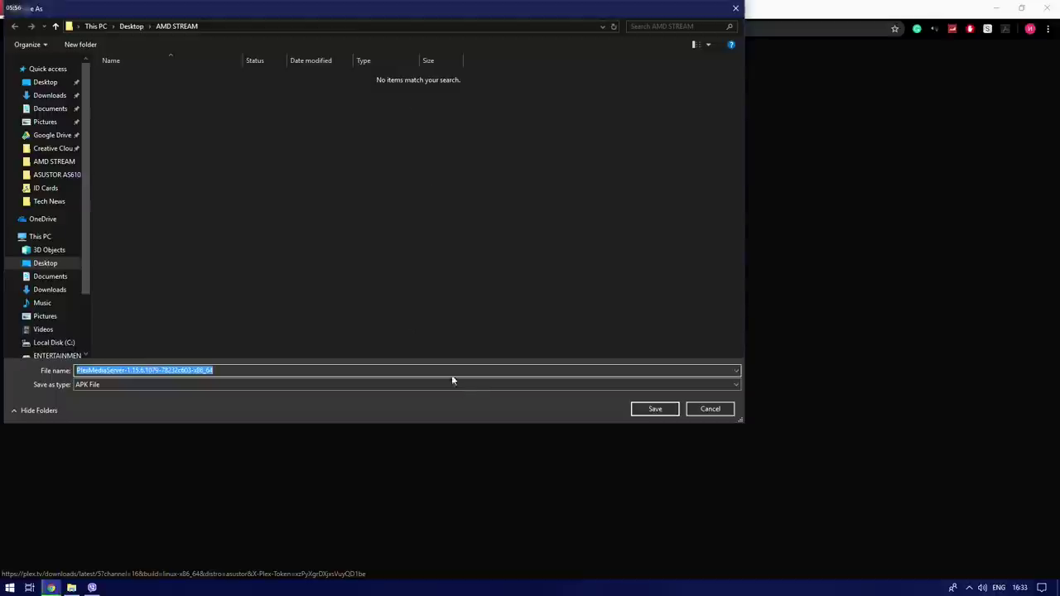
click(710, 409)
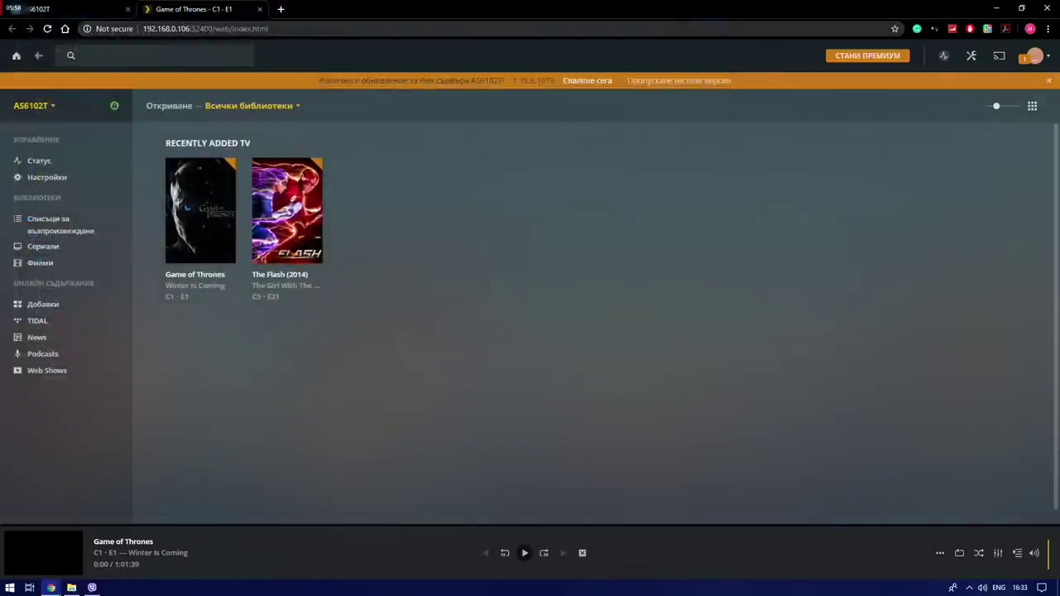